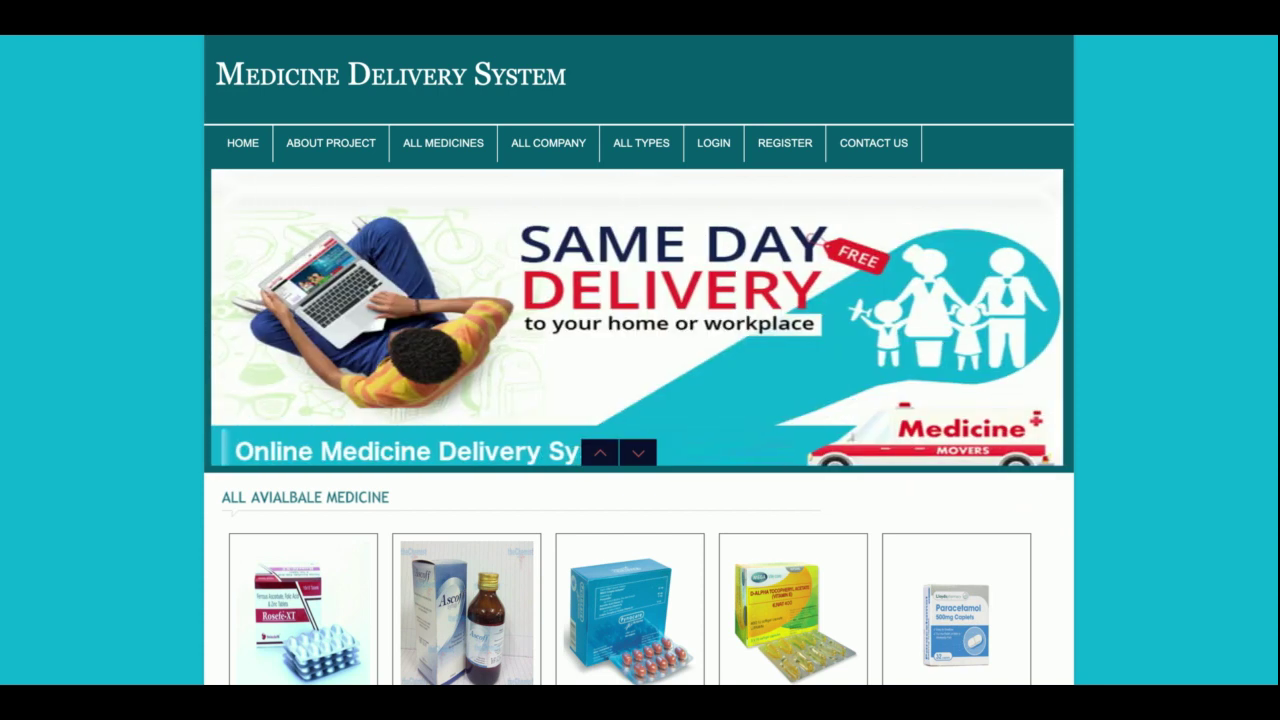
pyautogui.scroll(-3, 640, 400)
pyautogui.scroll(4, 640, 400)
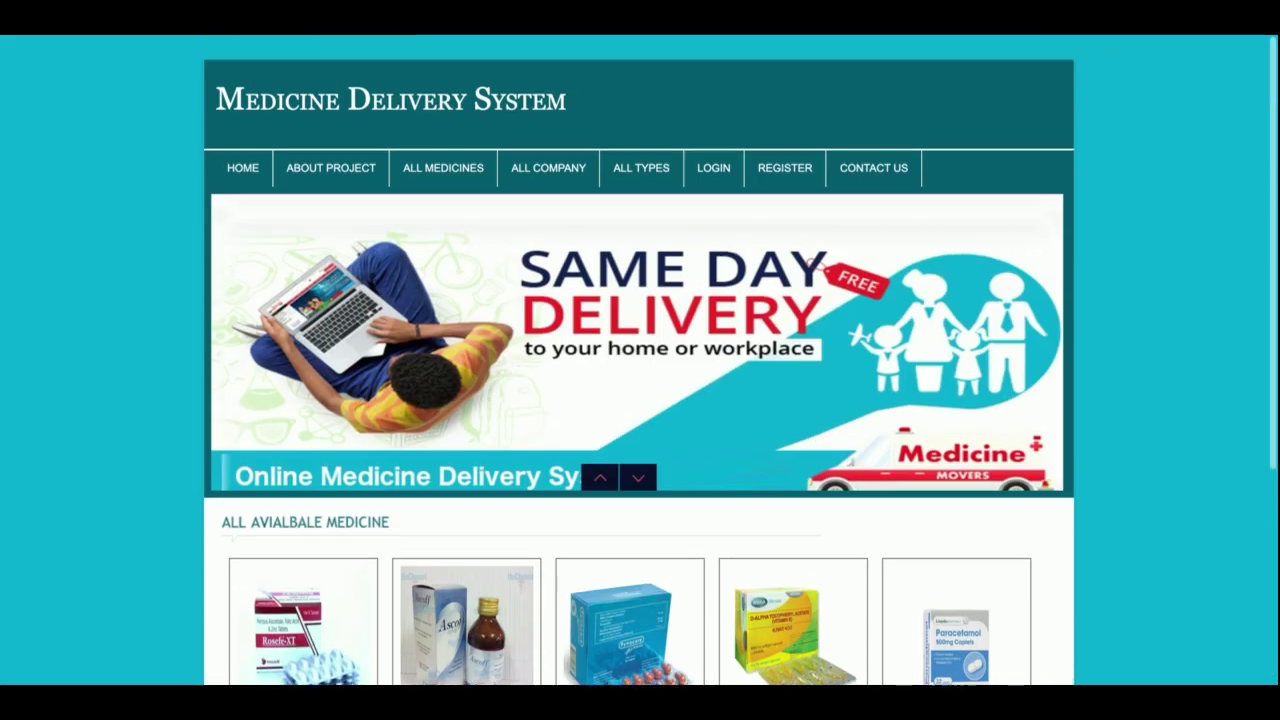
pyautogui.scroll(-3, 640, 400)
pyautogui.scroll(4, 224, 294)
pyautogui.scroll(-3, 224, 294)
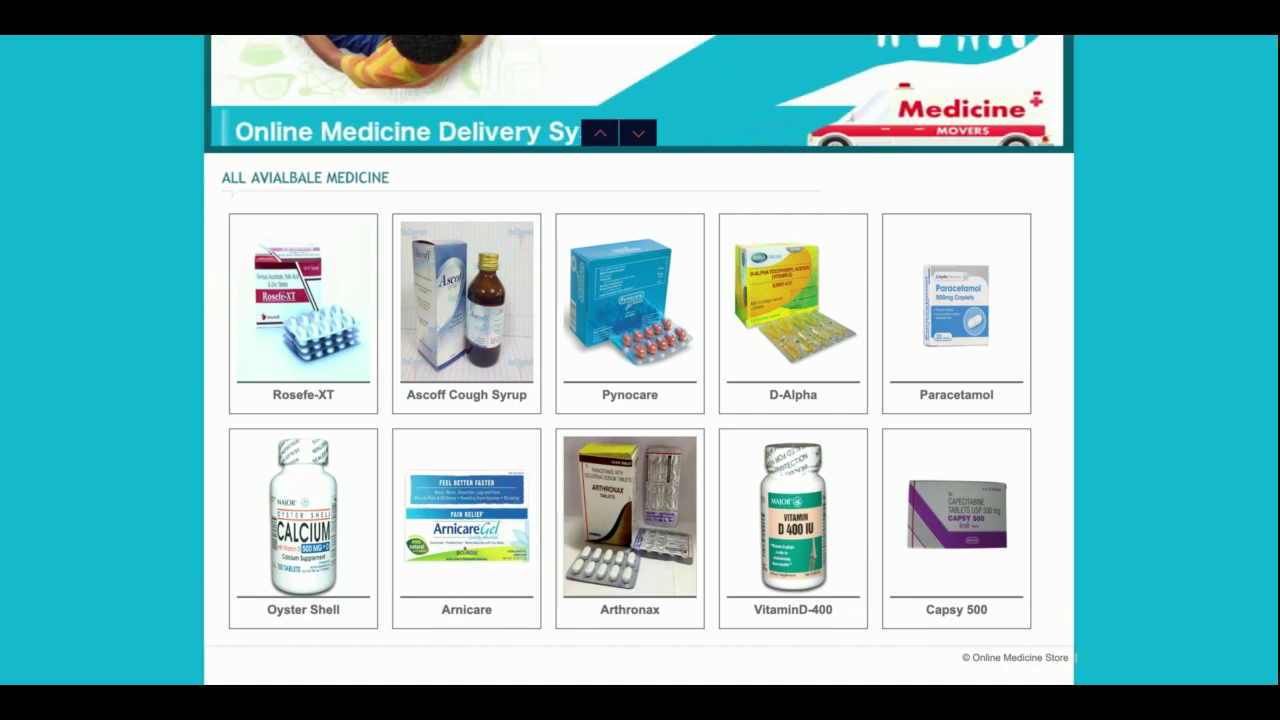
pyautogui.scroll(5, 640, 360)
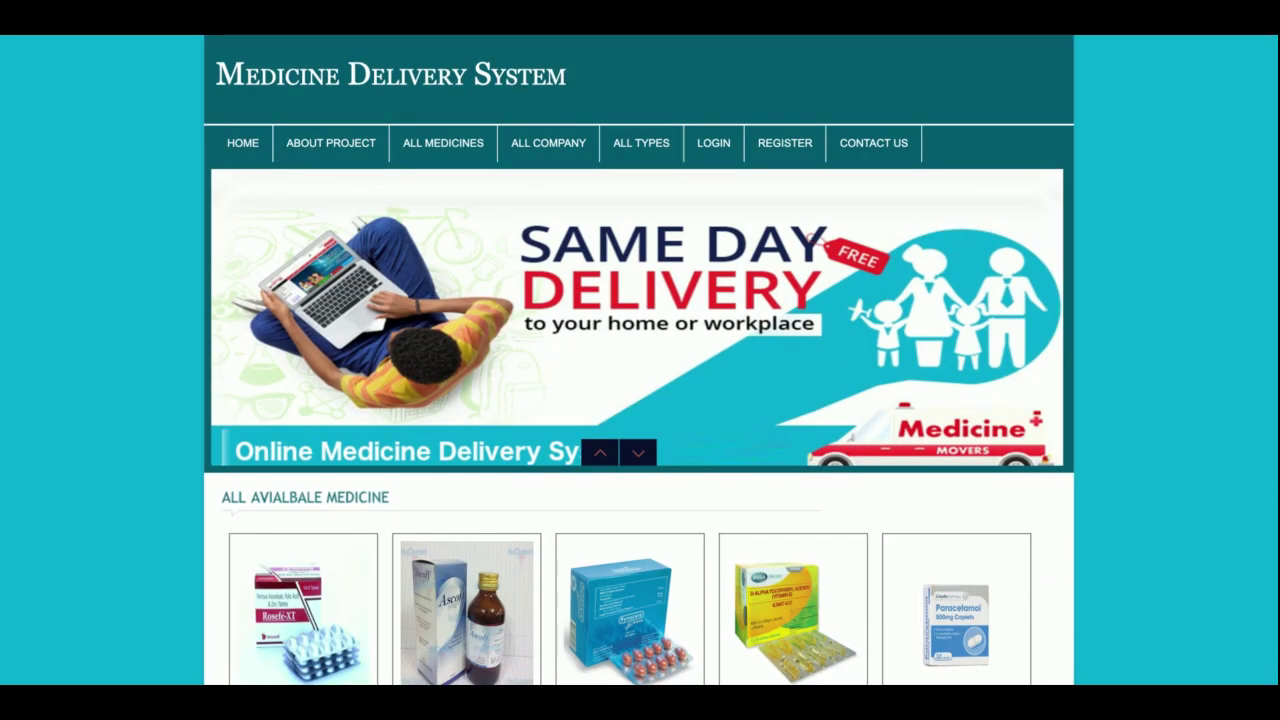
pyautogui.scroll(-3, 640, 400)
pyautogui.scroll(3, 640, 400)
pyautogui.scroll(-2, 320, 462)
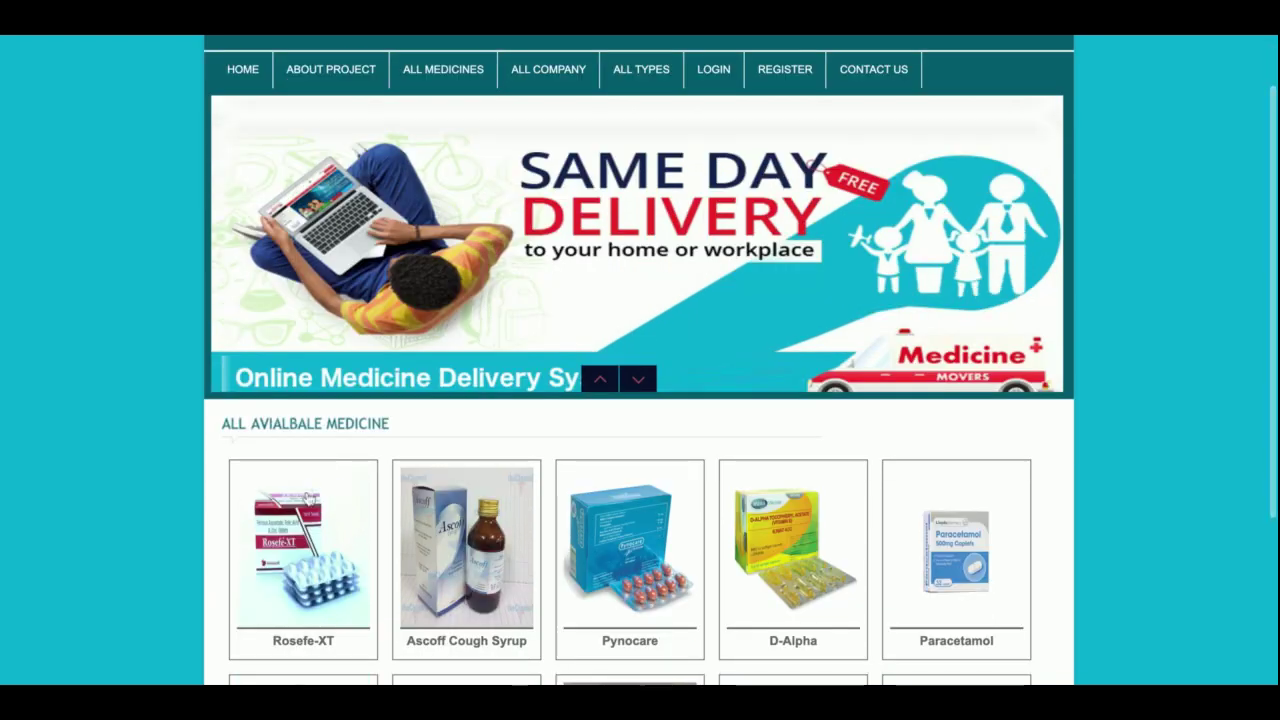
# - Open Rosefe-XT and review its details: ID 1, Tablet, Cipla, price 500, related Pynocare and Paracetamol
pyautogui.click(310, 497)
pyautogui.scroll(-1, 482, 425)
pyautogui.scroll(1, 482, 425)
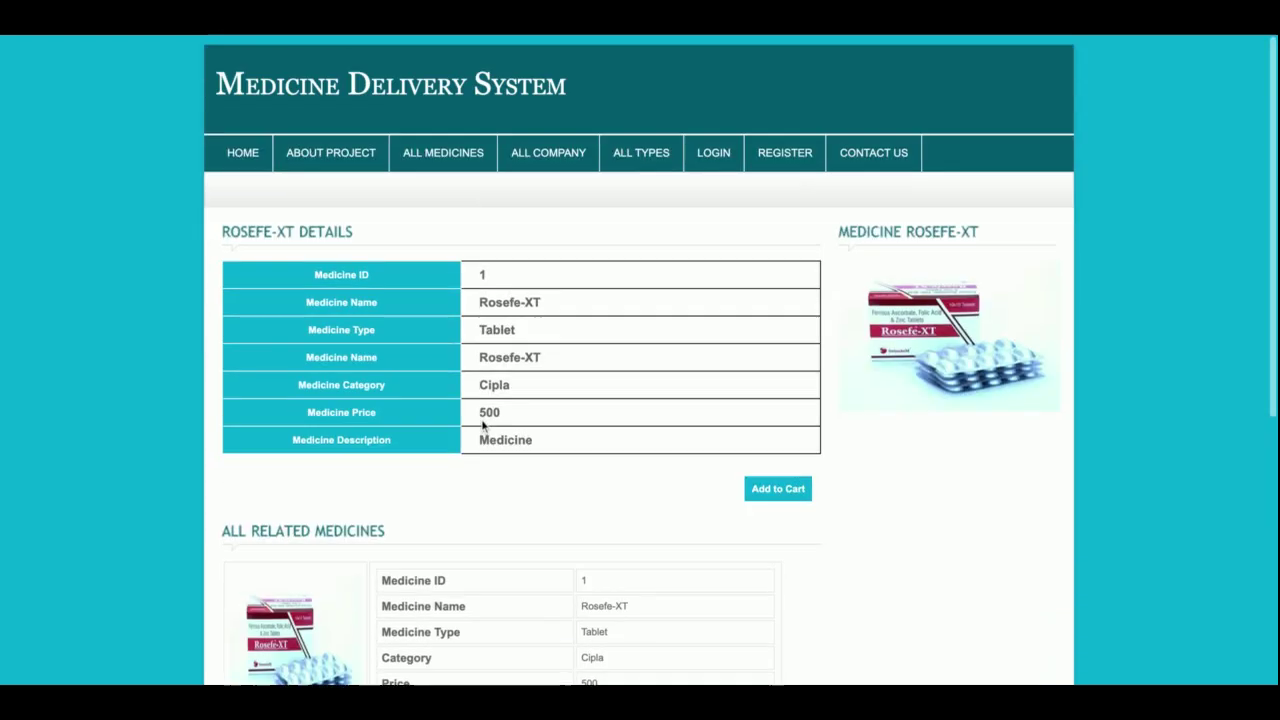
pyautogui.scroll(-3, 413, 343)
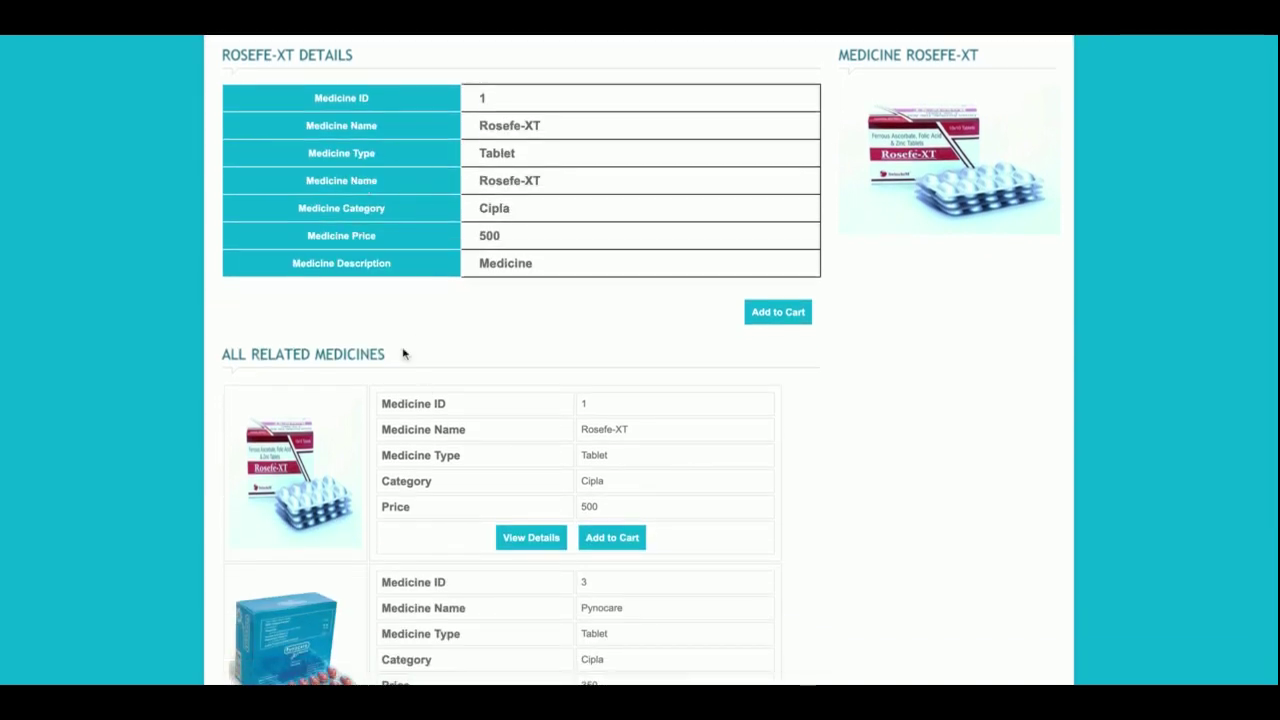
pyautogui.scroll(-3, 415, 521)
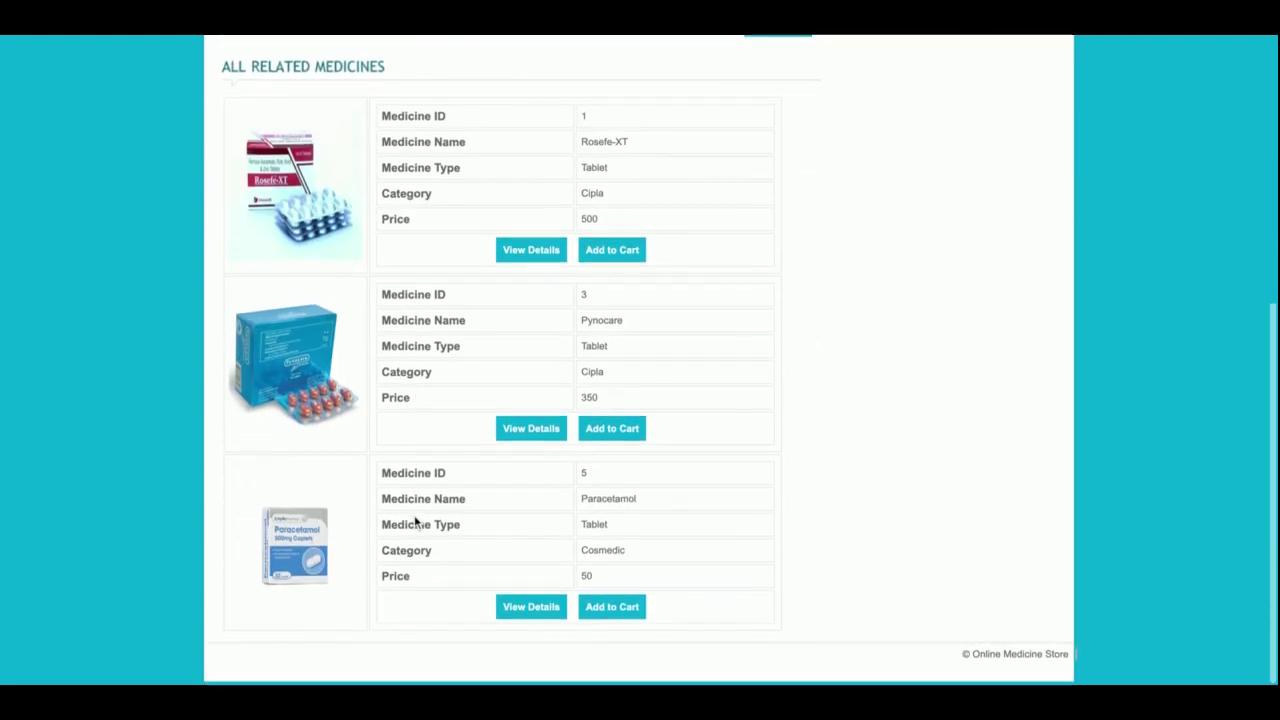
pyautogui.scroll(3, 449, 678)
pyautogui.scroll(2, 400, 337)
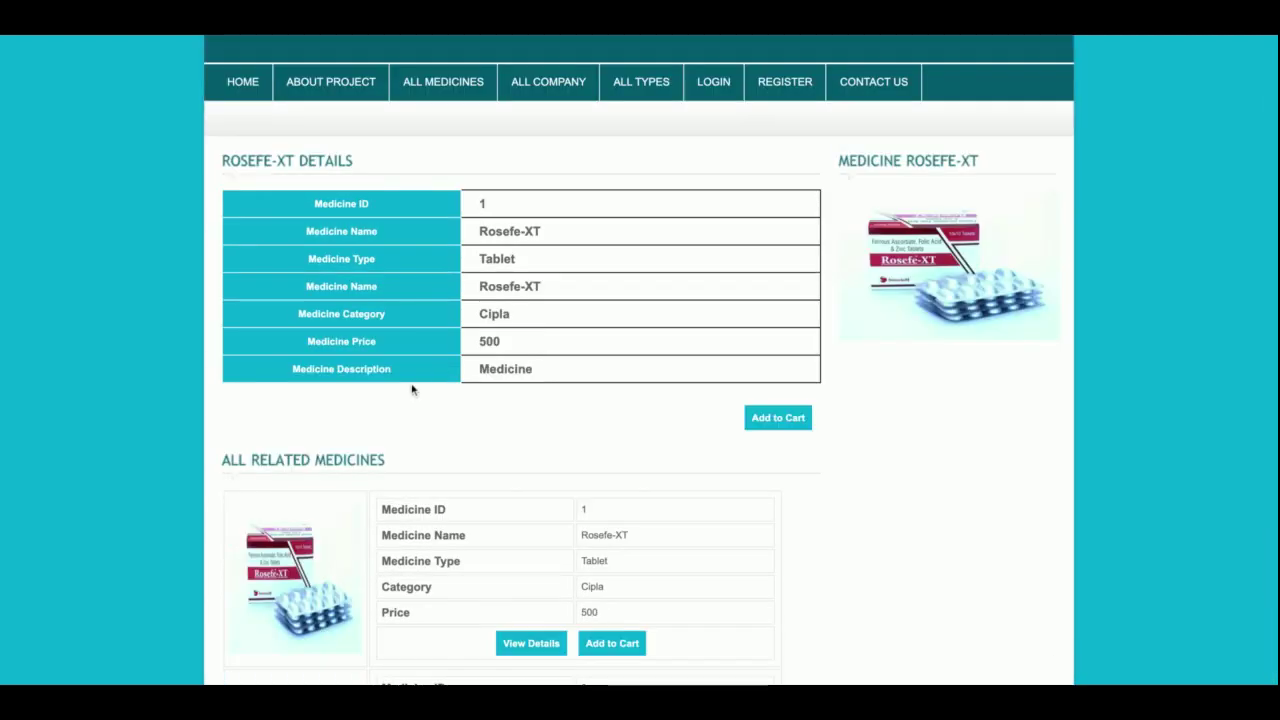
pyautogui.scroll(-2, 414, 386)
pyautogui.scroll(1, 476, 237)
pyautogui.scroll(-3, 405, 424)
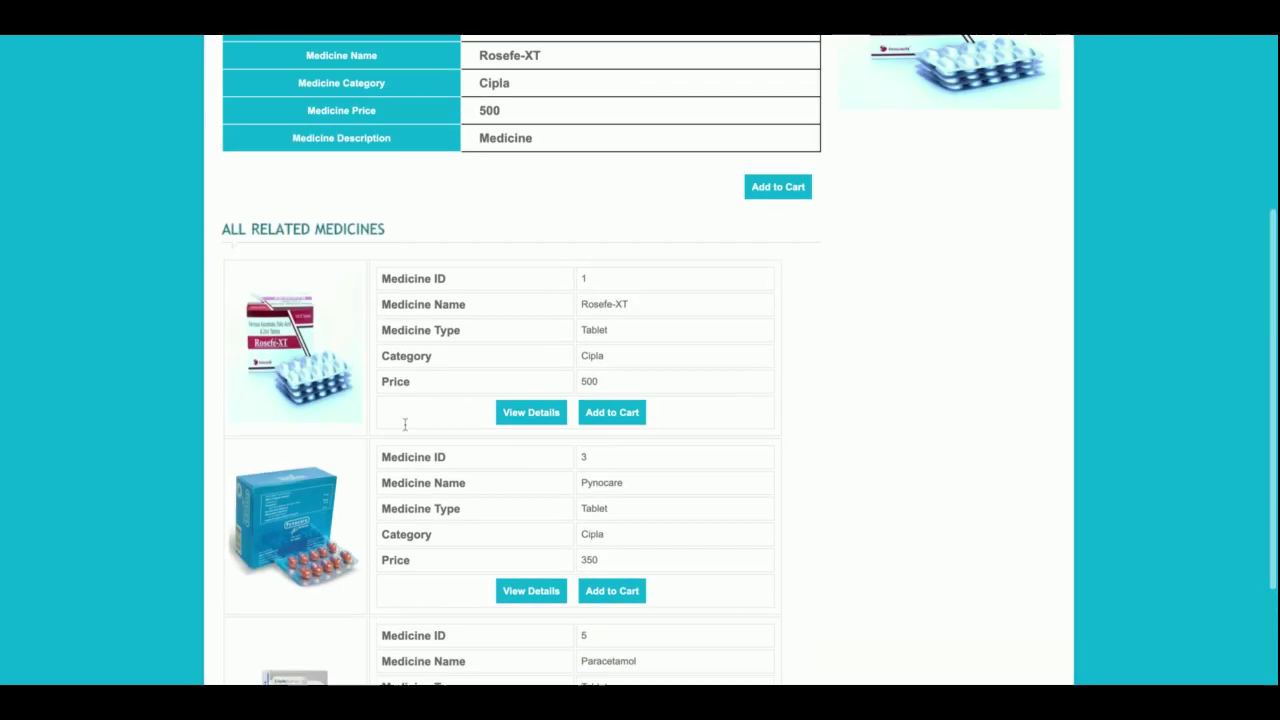
pyautogui.scroll(5, 405, 424)
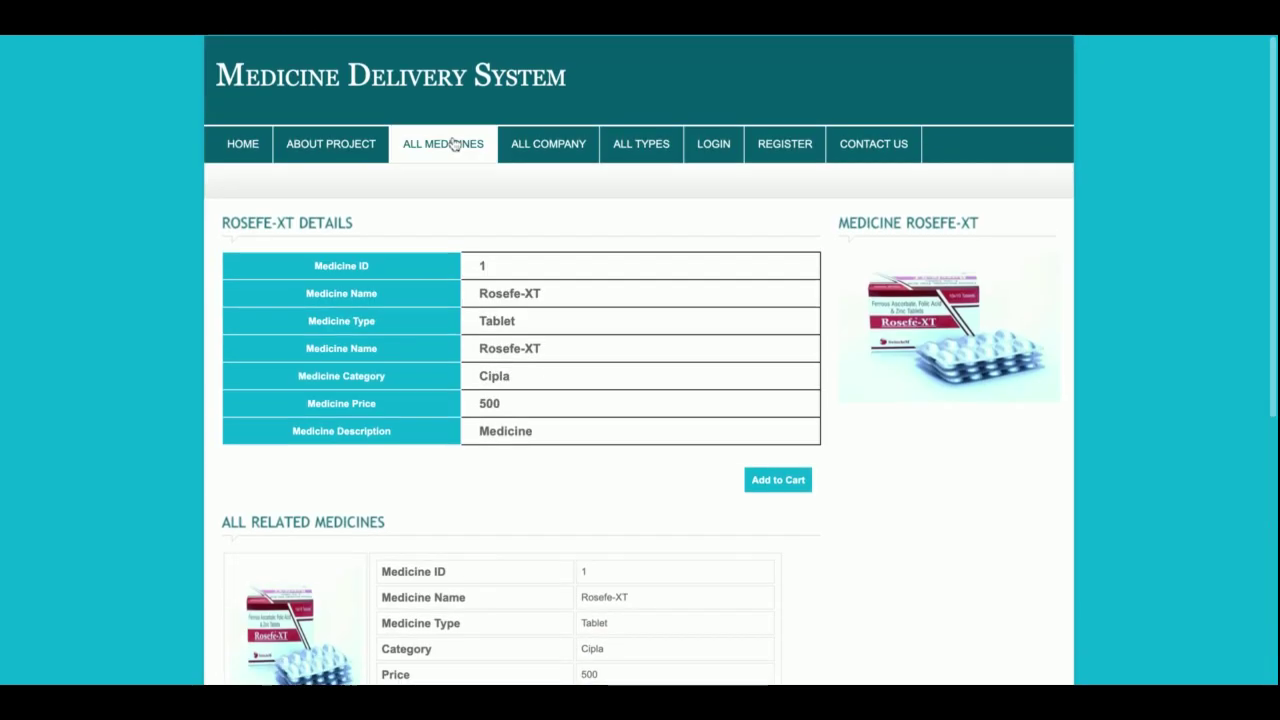
# - Read About Project, view Pynocare (price 350) from All Medicines, then list all medicine companies
pyautogui.click(366, 158)
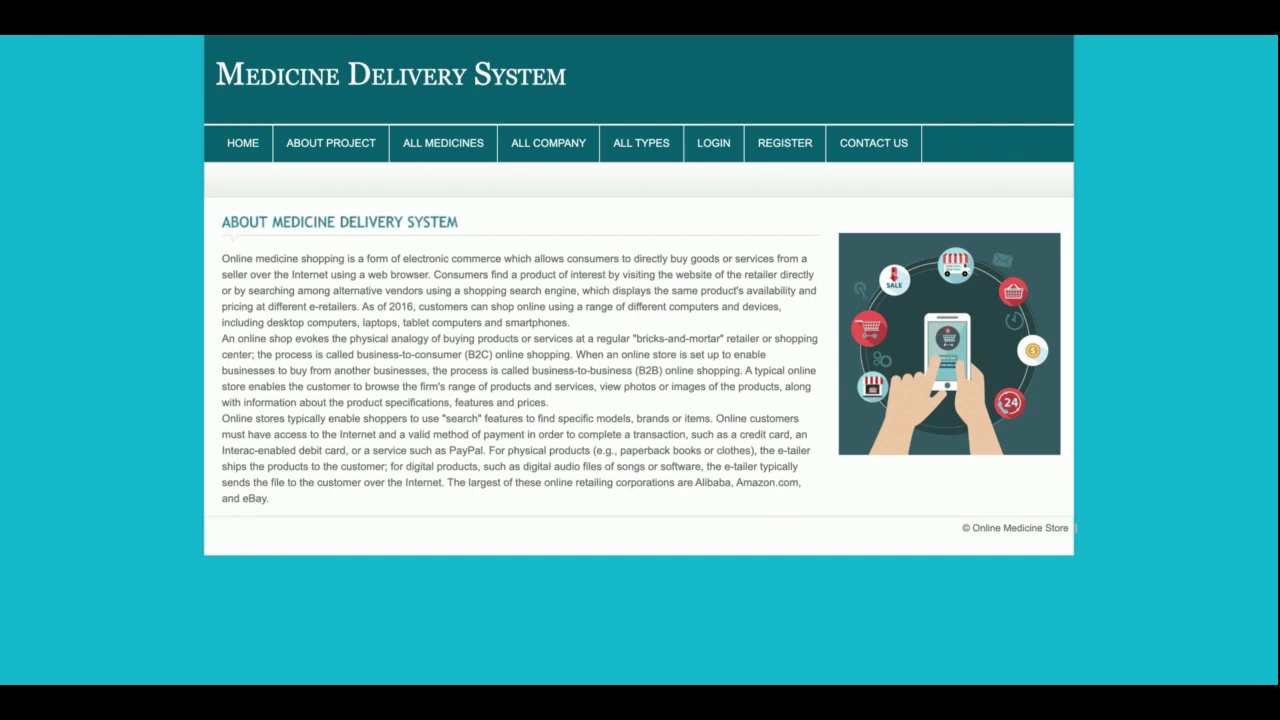
pyautogui.click(463, 132)
pyautogui.scroll(-1, 718, 338)
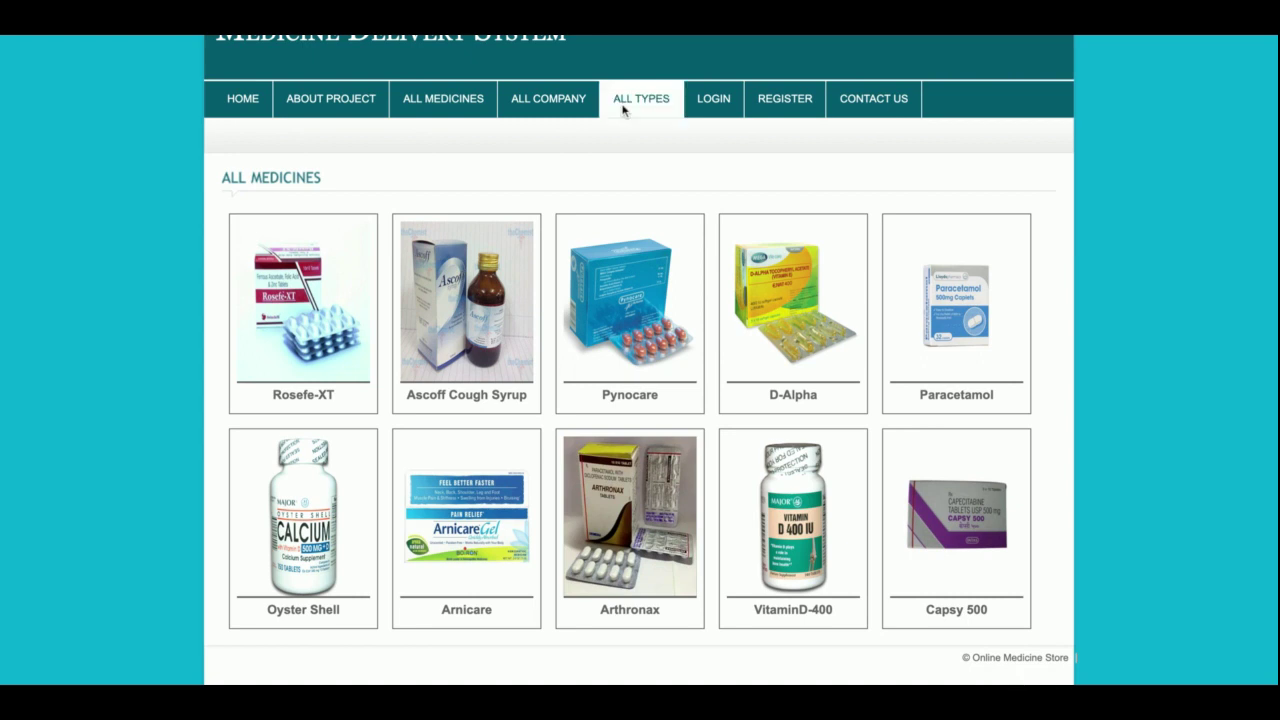
pyautogui.click(610, 293)
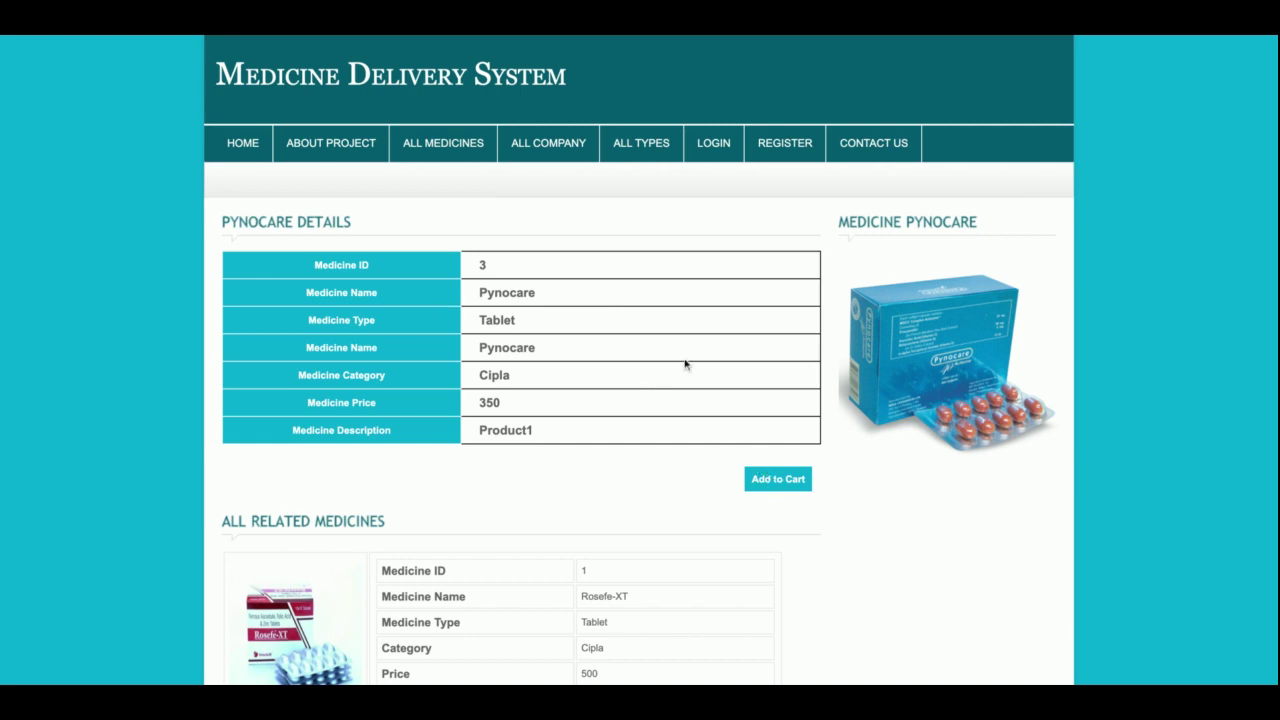
pyautogui.click(551, 158)
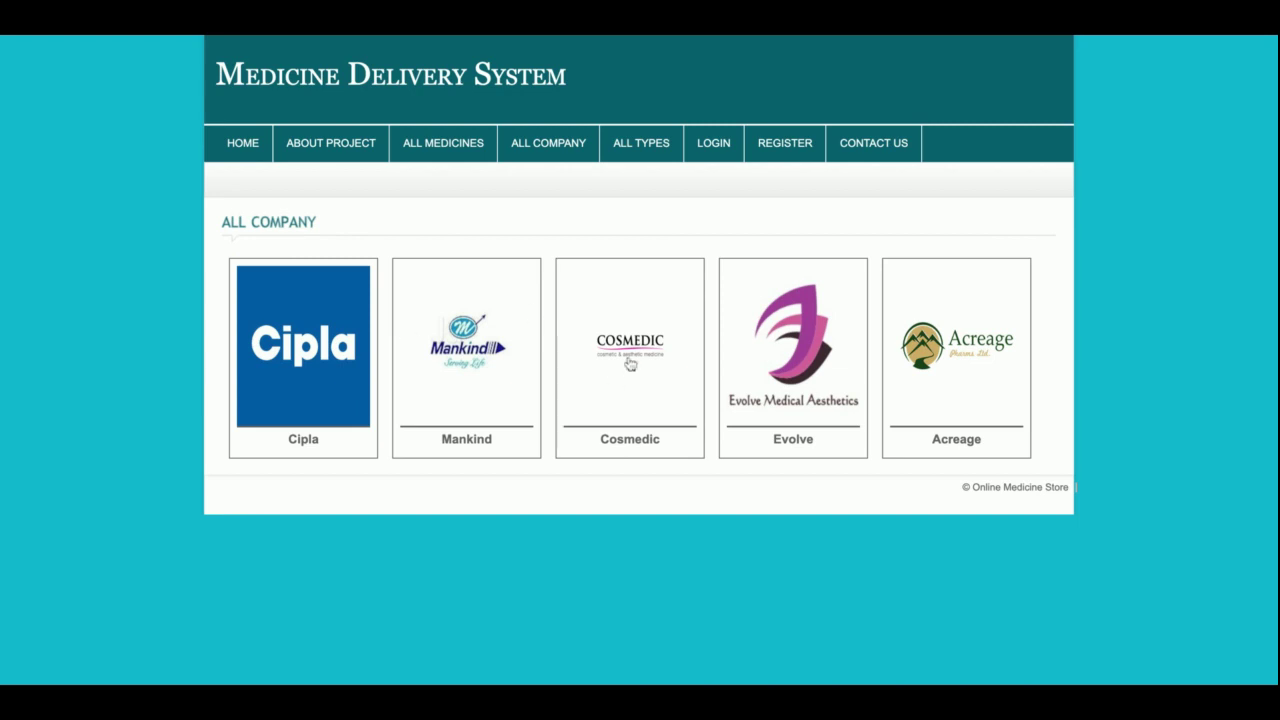
# - Filter medicines by Cipla, then pick the Vitamins type on All Types to show only Arnicare
pyautogui.click(311, 379)
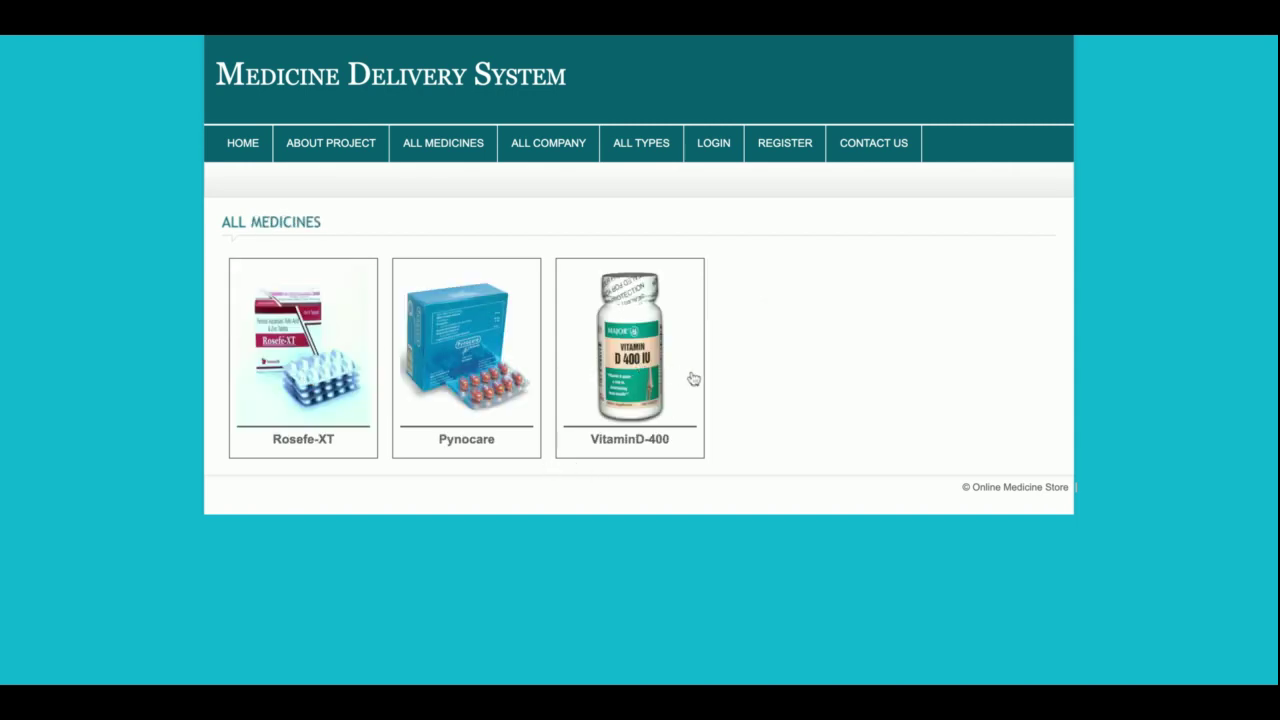
pyautogui.click(627, 156)
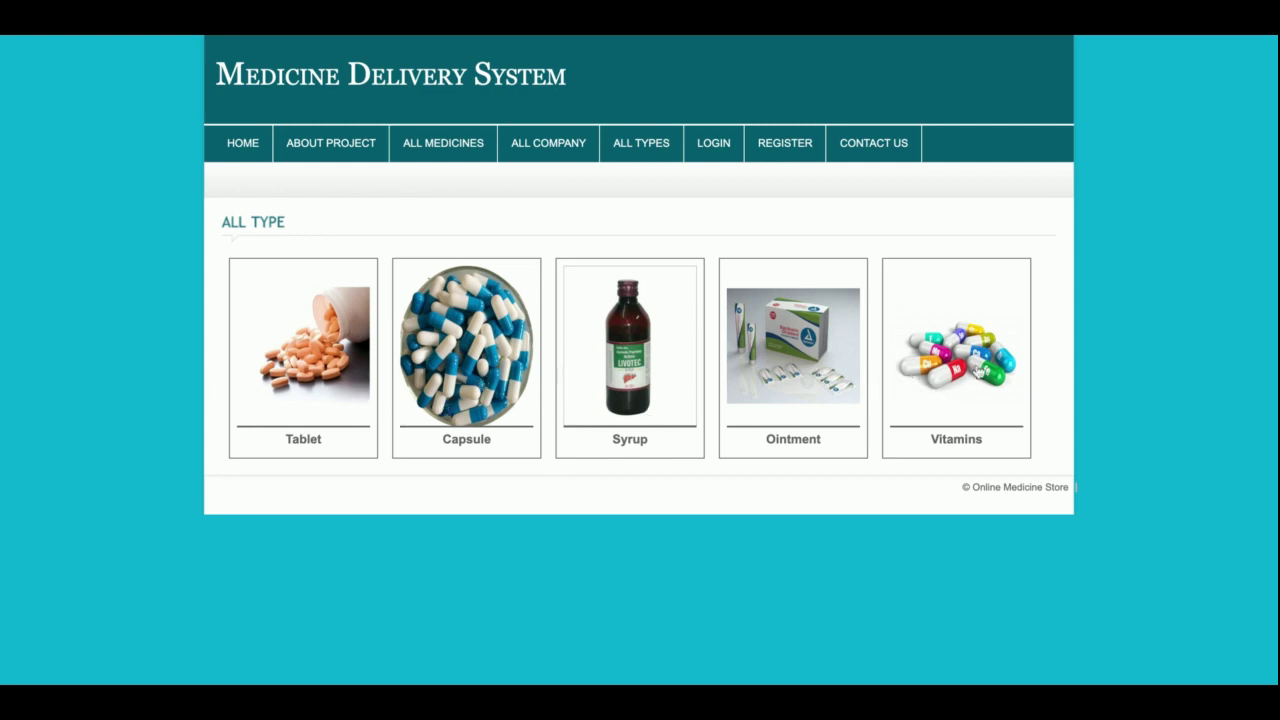
pyautogui.click(957, 340)
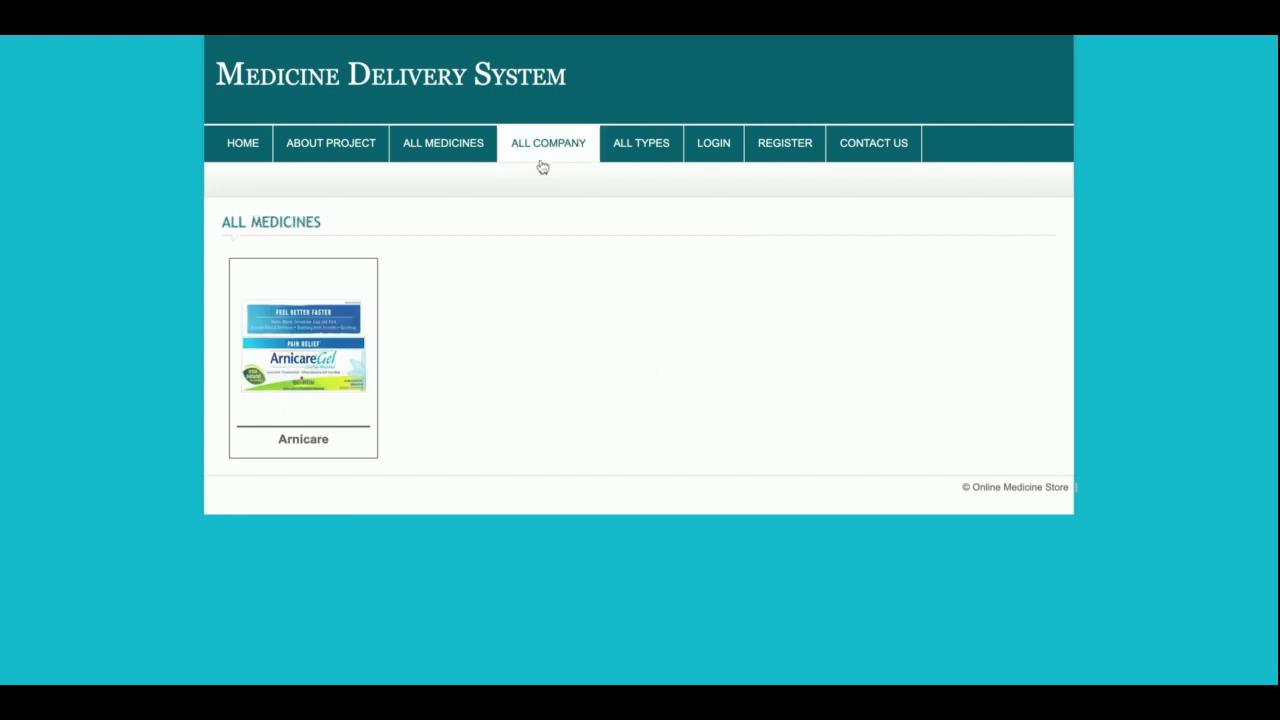
pyautogui.moveTo(719, 158)
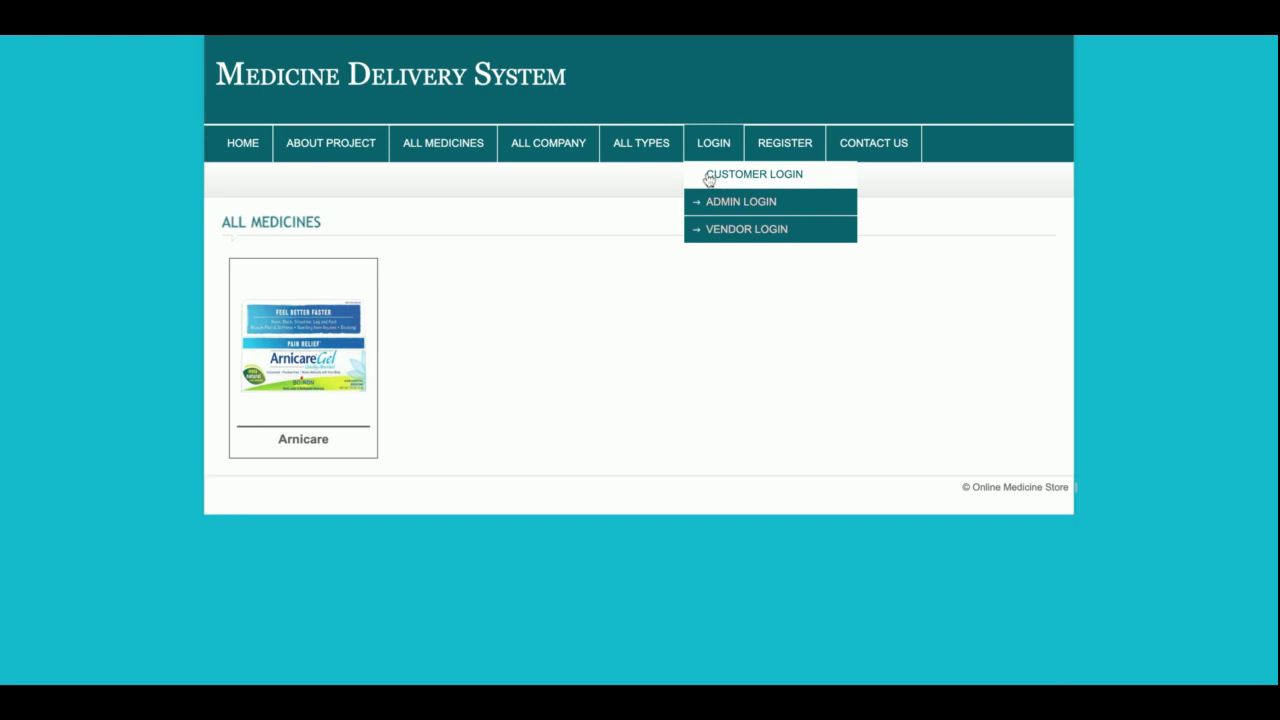
# - Visit the Customer, Admin and Vendor login pages, then bring up the User Registration Form
pyautogui.click(709, 177)
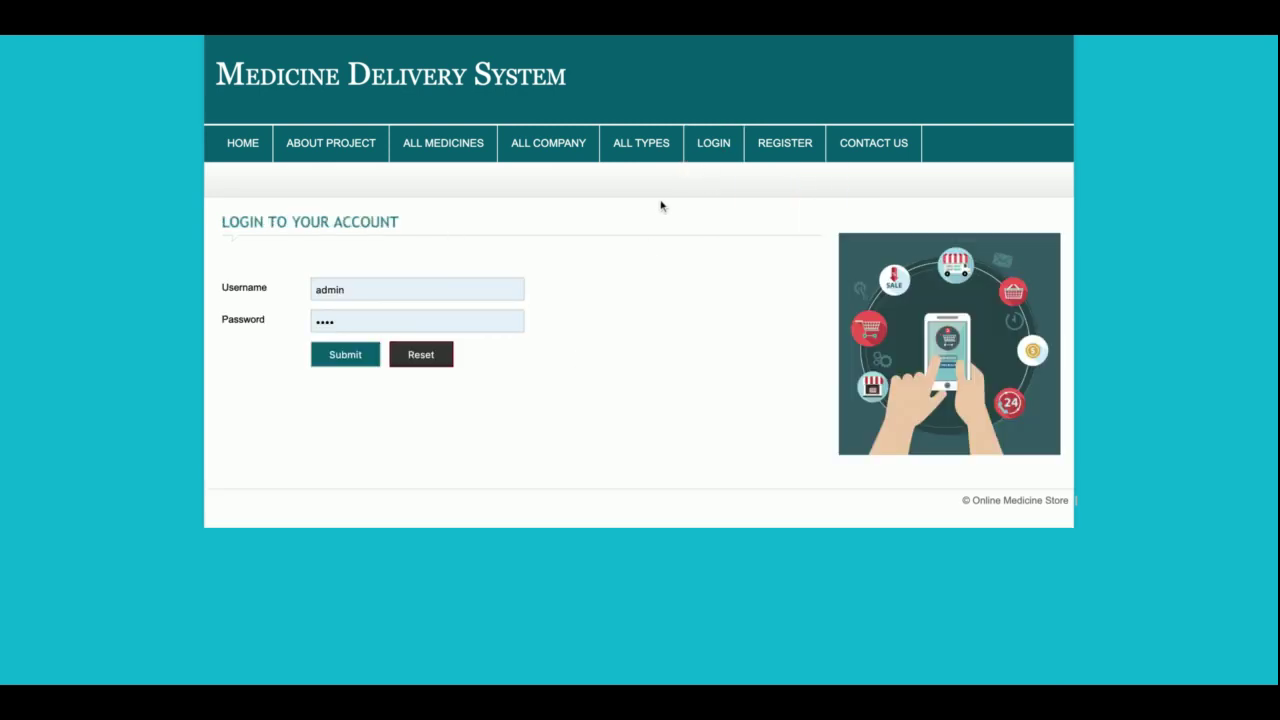
pyautogui.moveTo(709, 163)
pyautogui.click(716, 200)
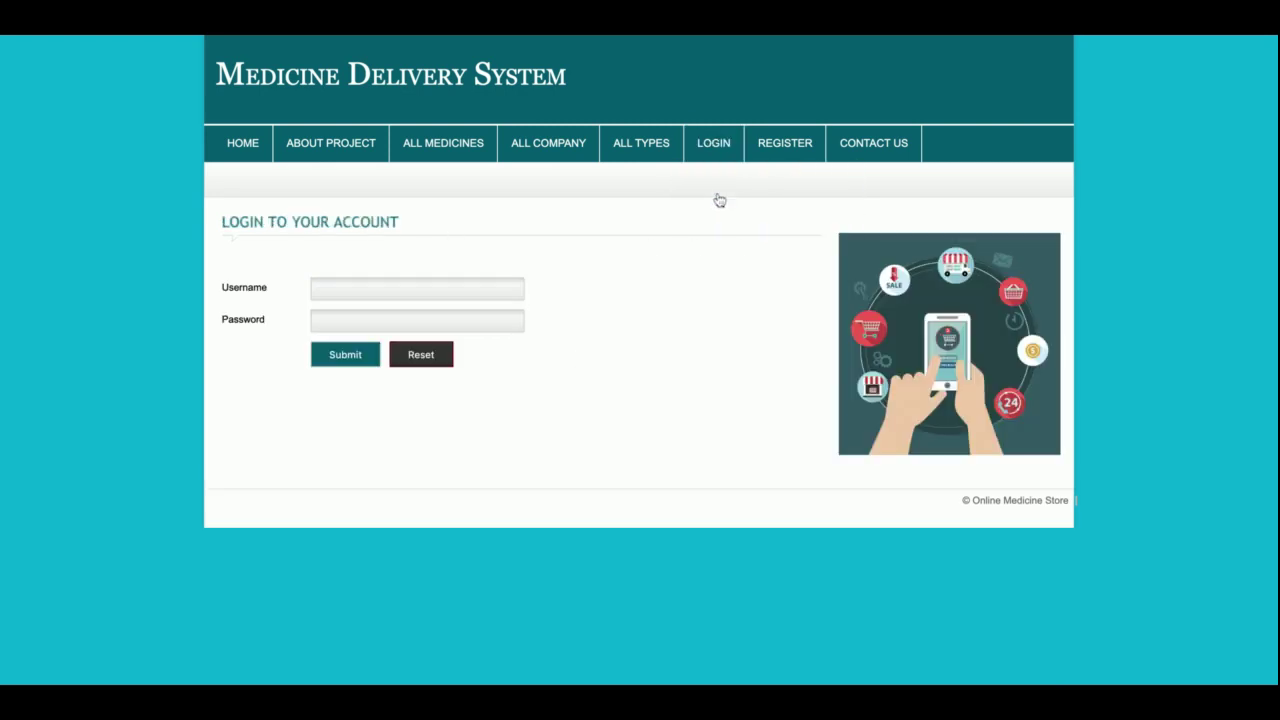
pyautogui.moveTo(719, 157)
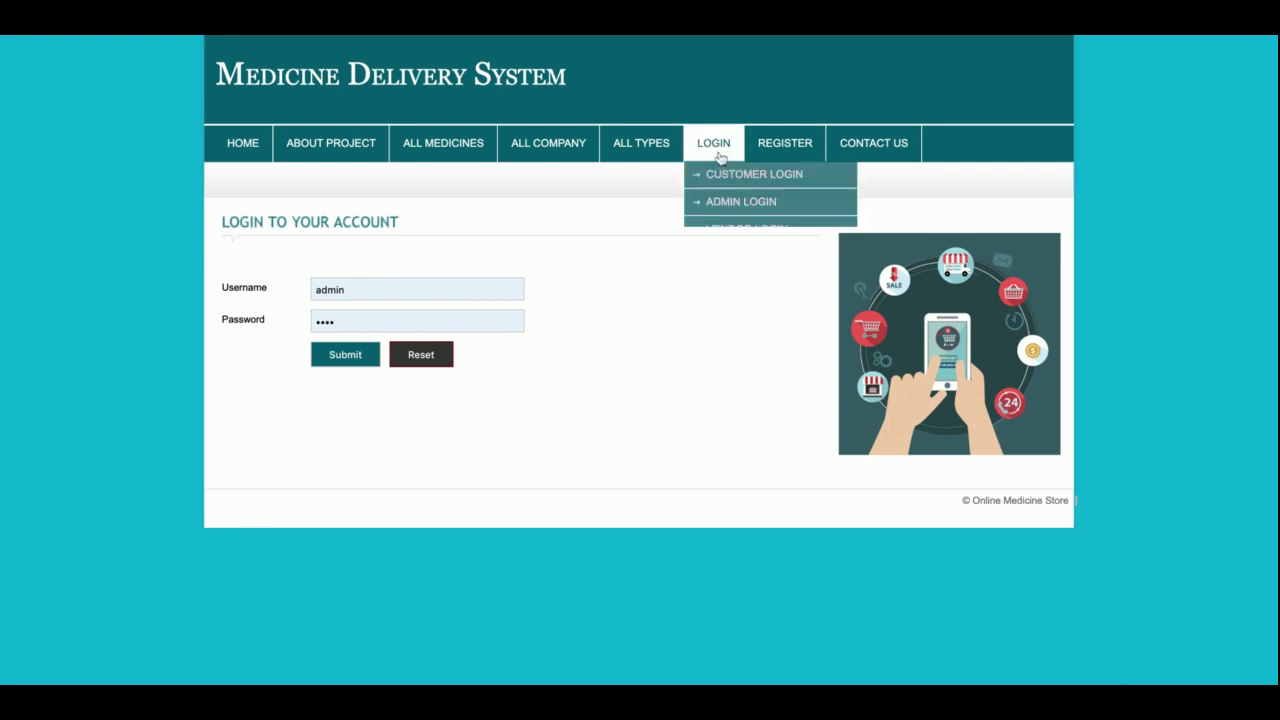
pyautogui.click(728, 229)
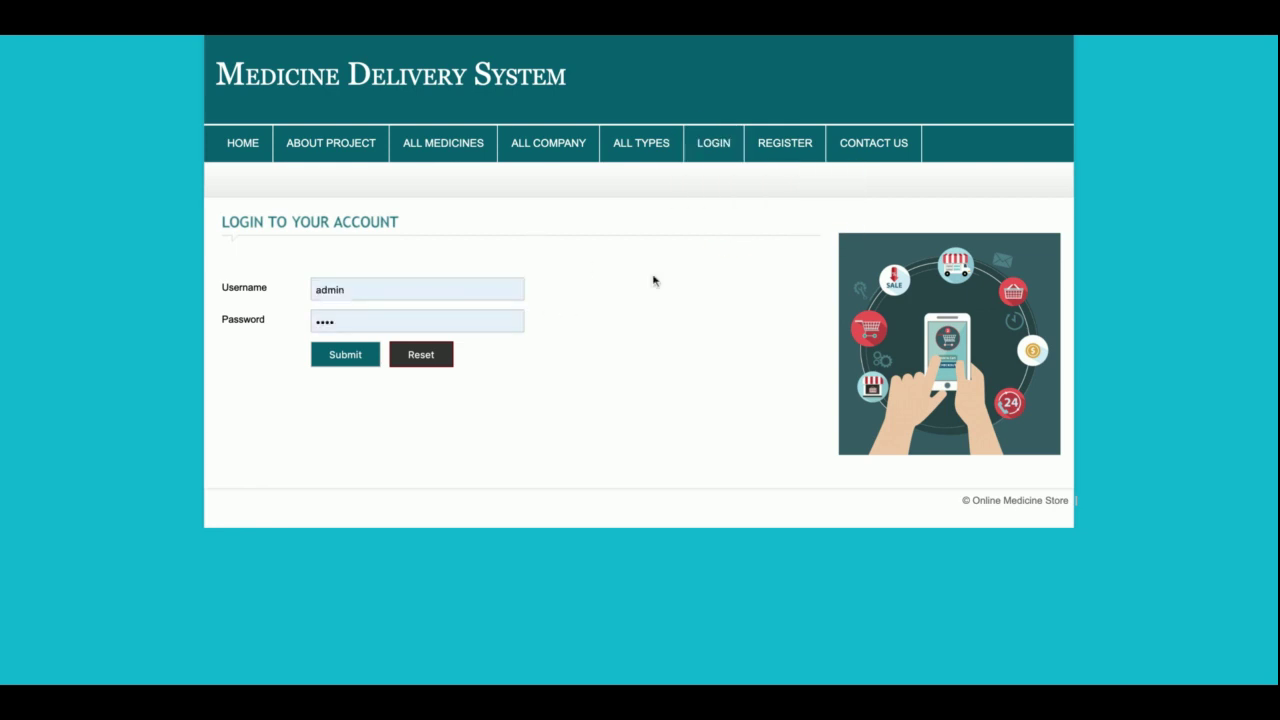
pyautogui.click(774, 162)
pyautogui.scroll(-1, 701, 342)
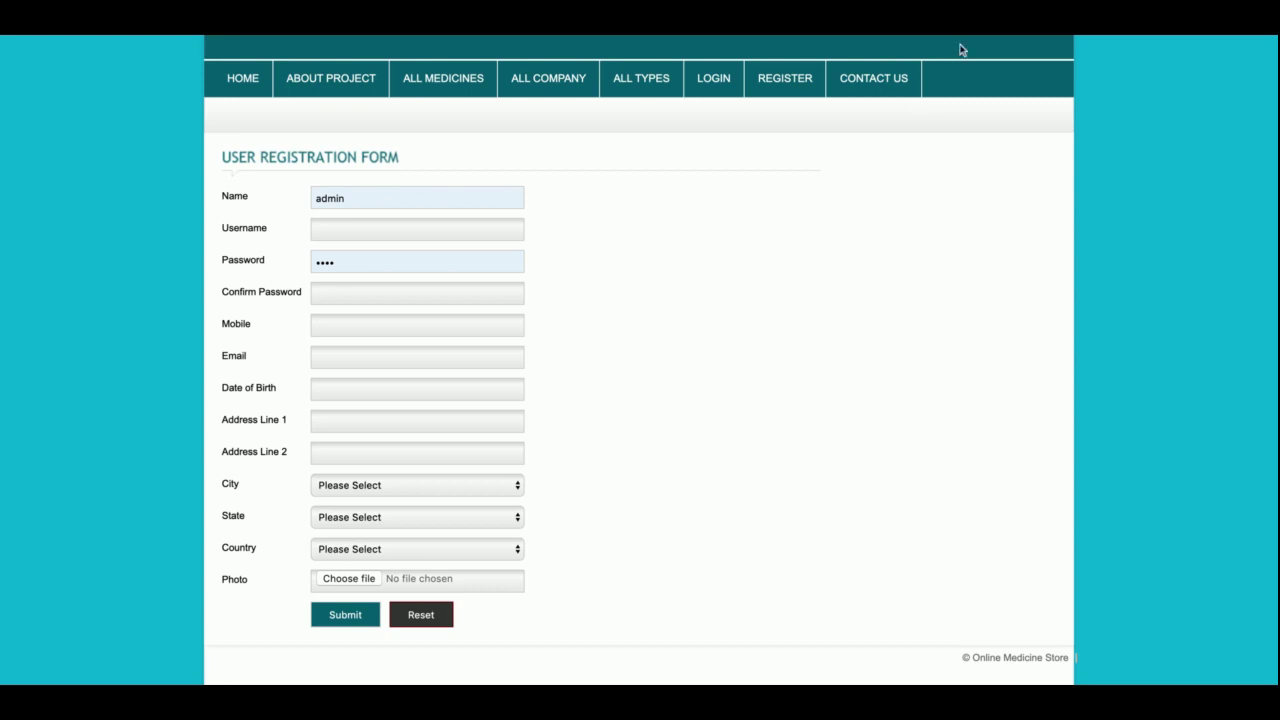
# - Show the Contact Us page with its message form and where-to-find-us map
pyautogui.click(893, 79)
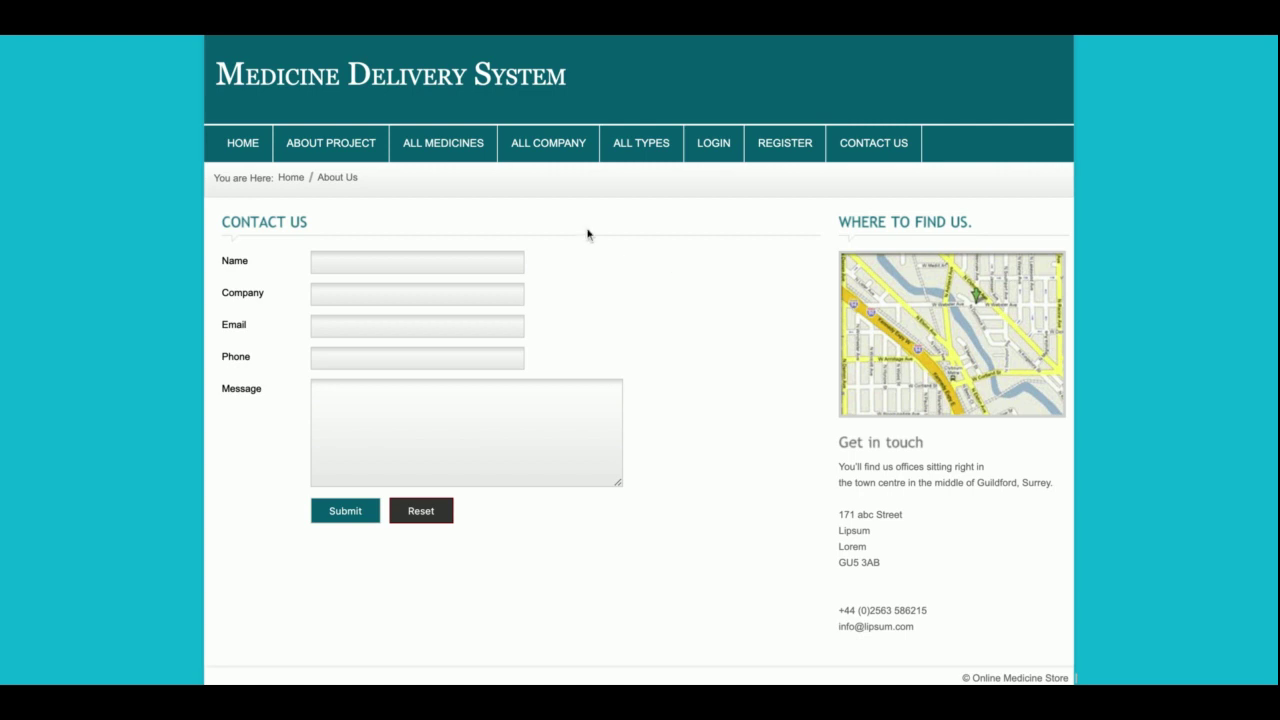
# - Sign in through Admin Login using the browser-autofilled admin credentials
pyautogui.moveTo(730, 155)
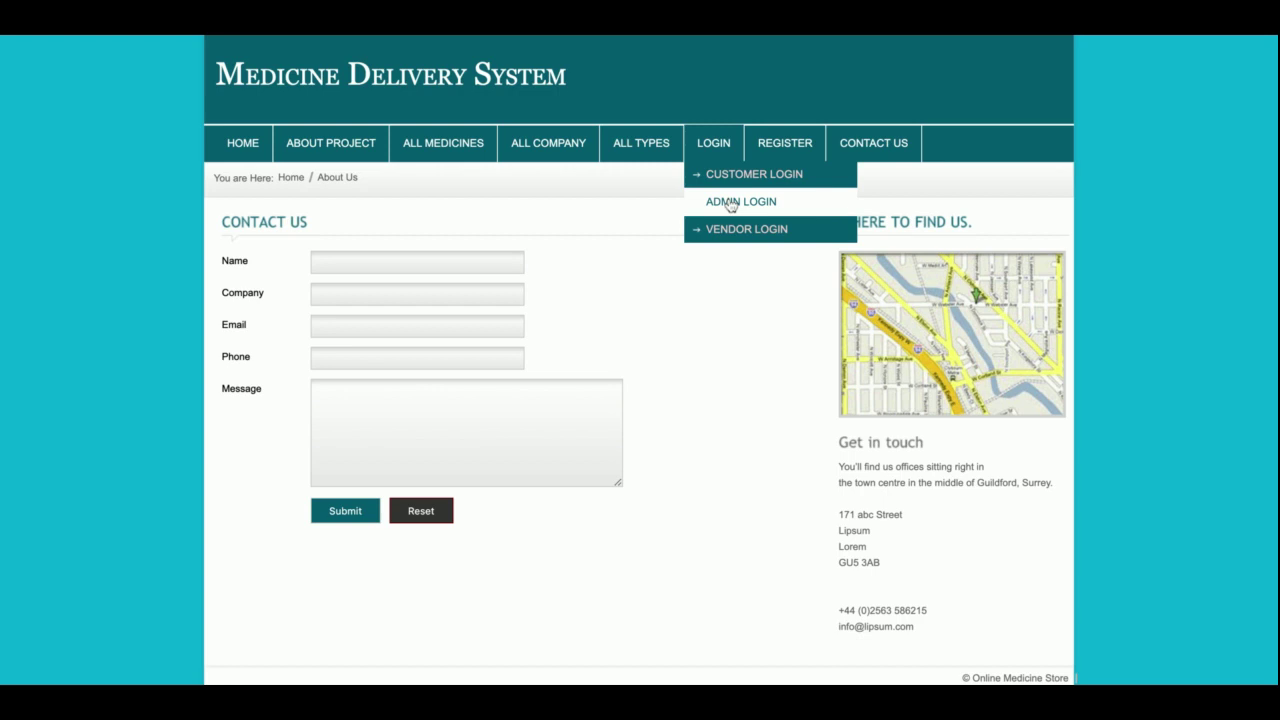
pyautogui.click(730, 203)
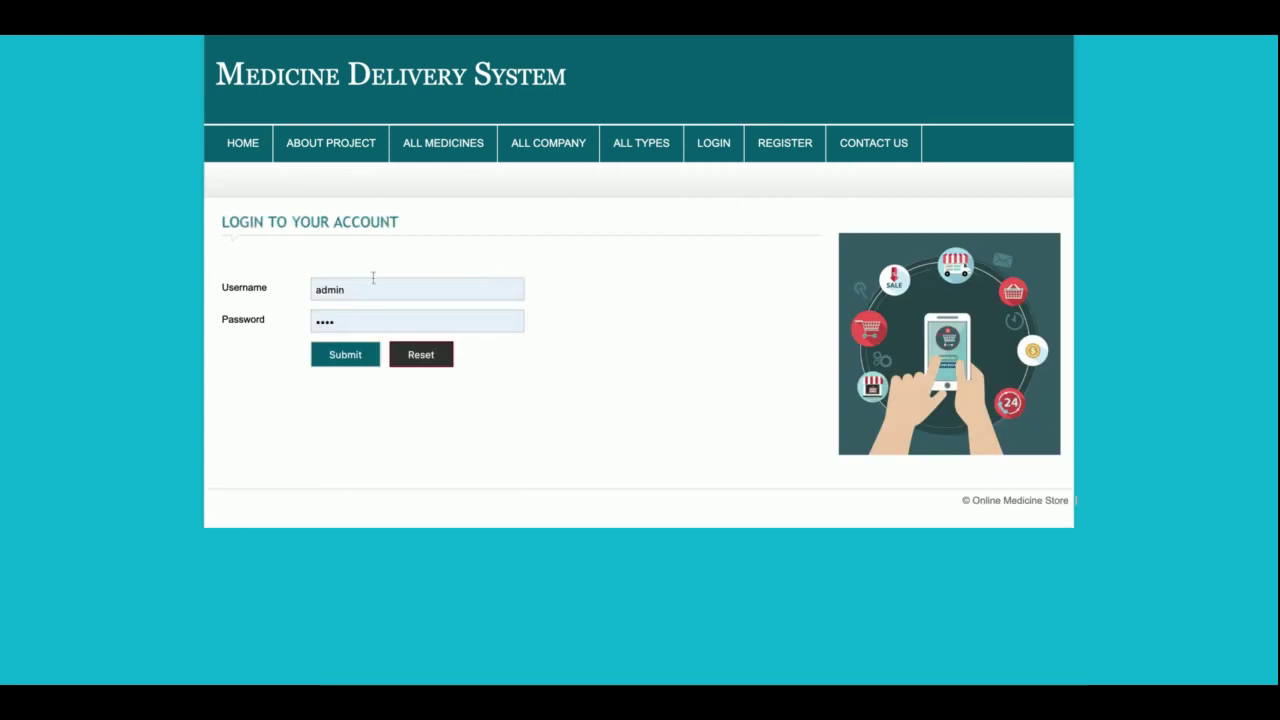
pyautogui.click(376, 355)
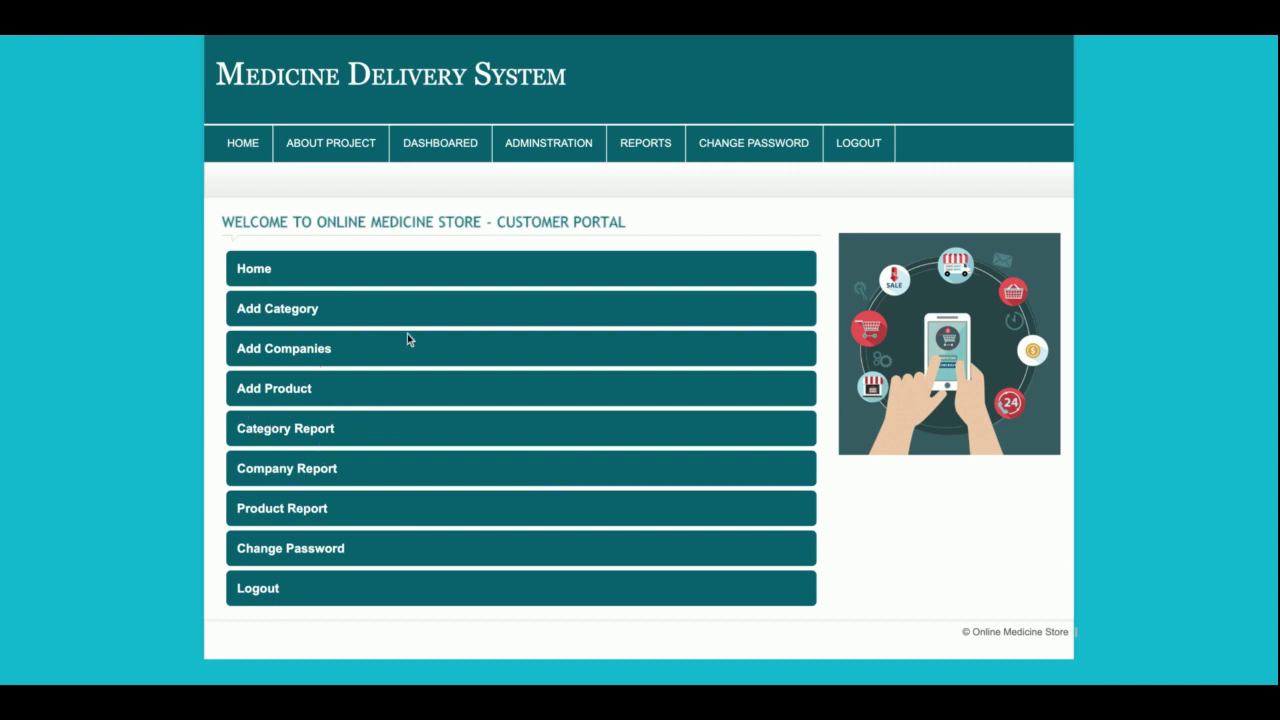
# - Visit Home and About Project, then return to the admin customer portal dashboard
pyautogui.moveTo(557, 149)
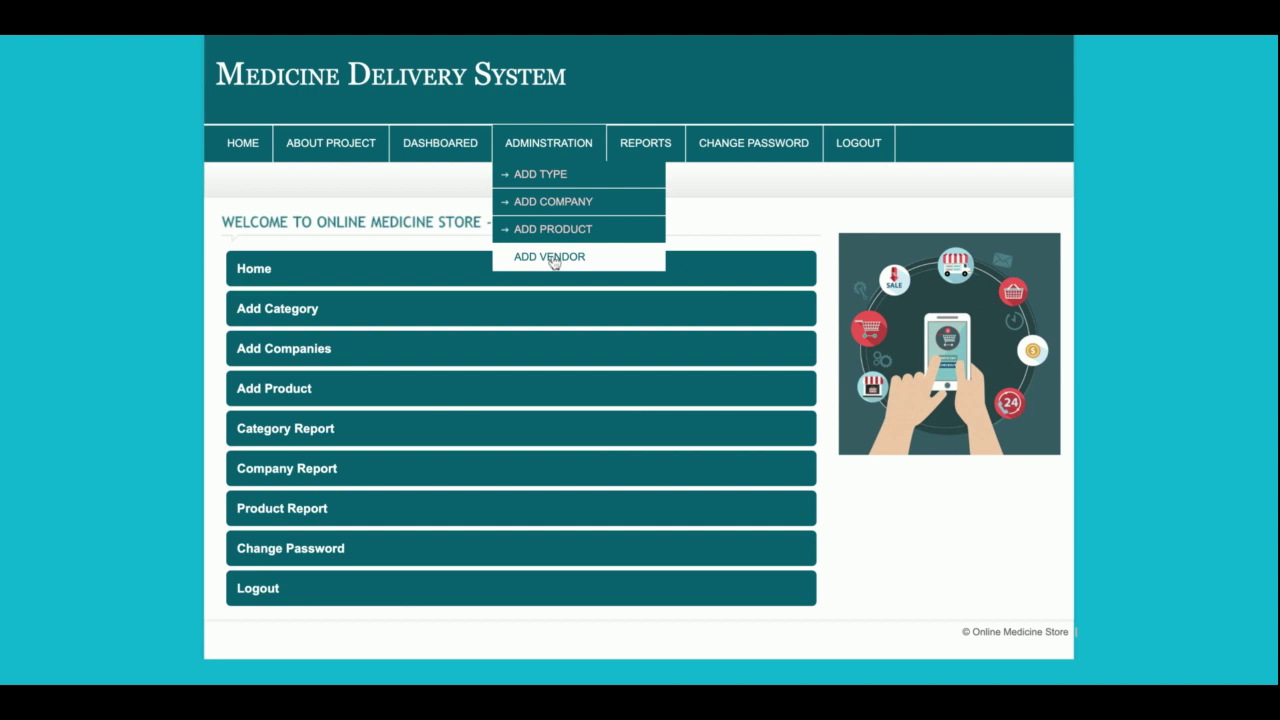
pyautogui.click(260, 167)
pyautogui.click(314, 160)
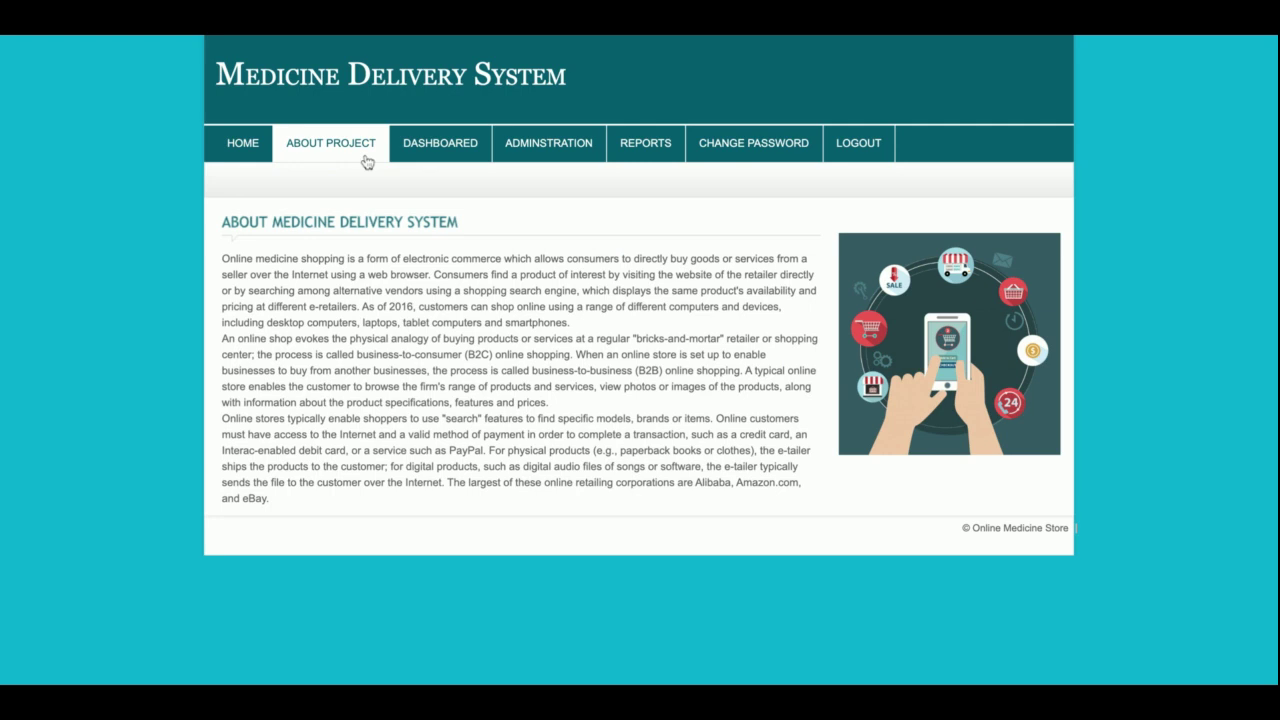
pyautogui.click(423, 150)
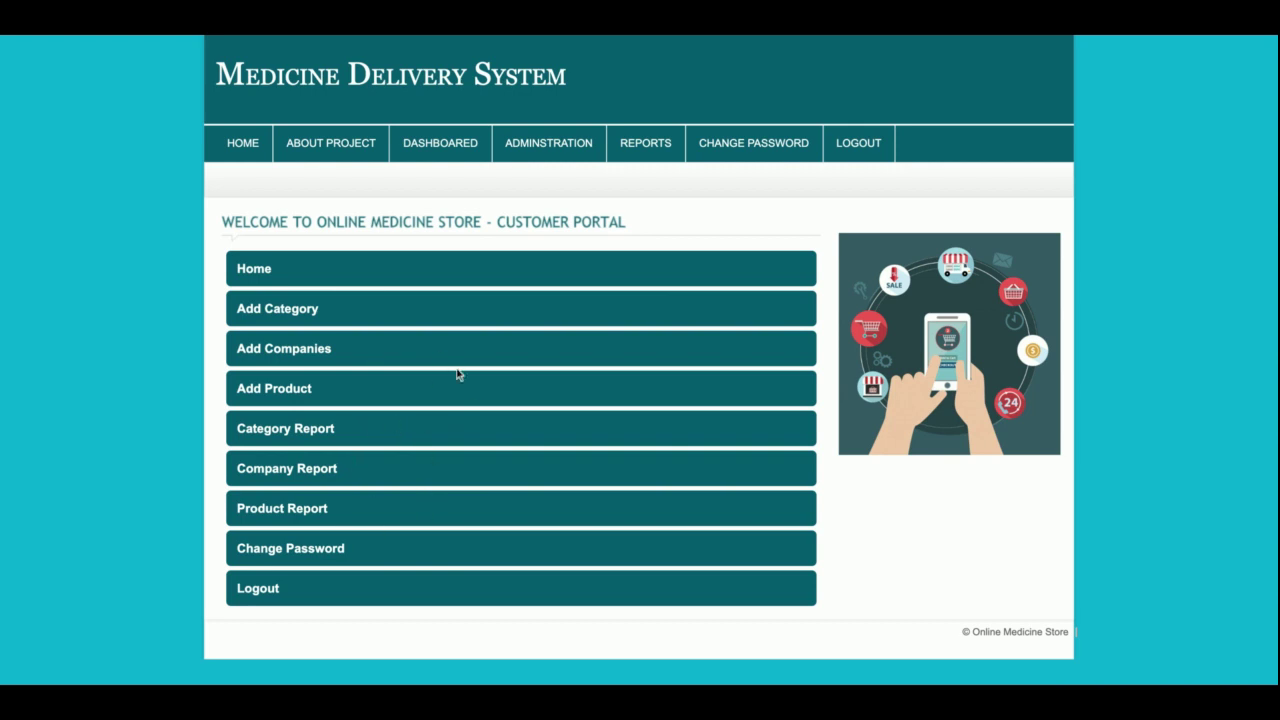
pyautogui.moveTo(551, 143)
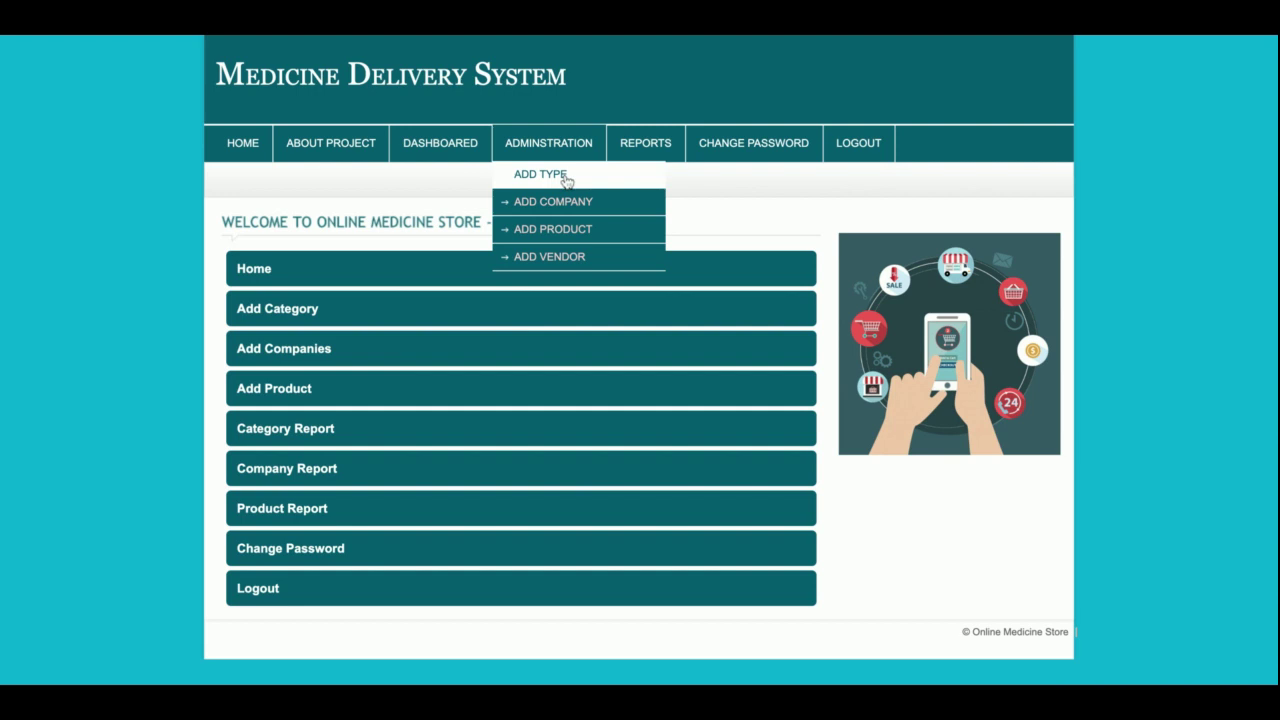
# - Step through the Administration menu's Add Type, Add Company and Add Product forms
pyautogui.click(566, 180)
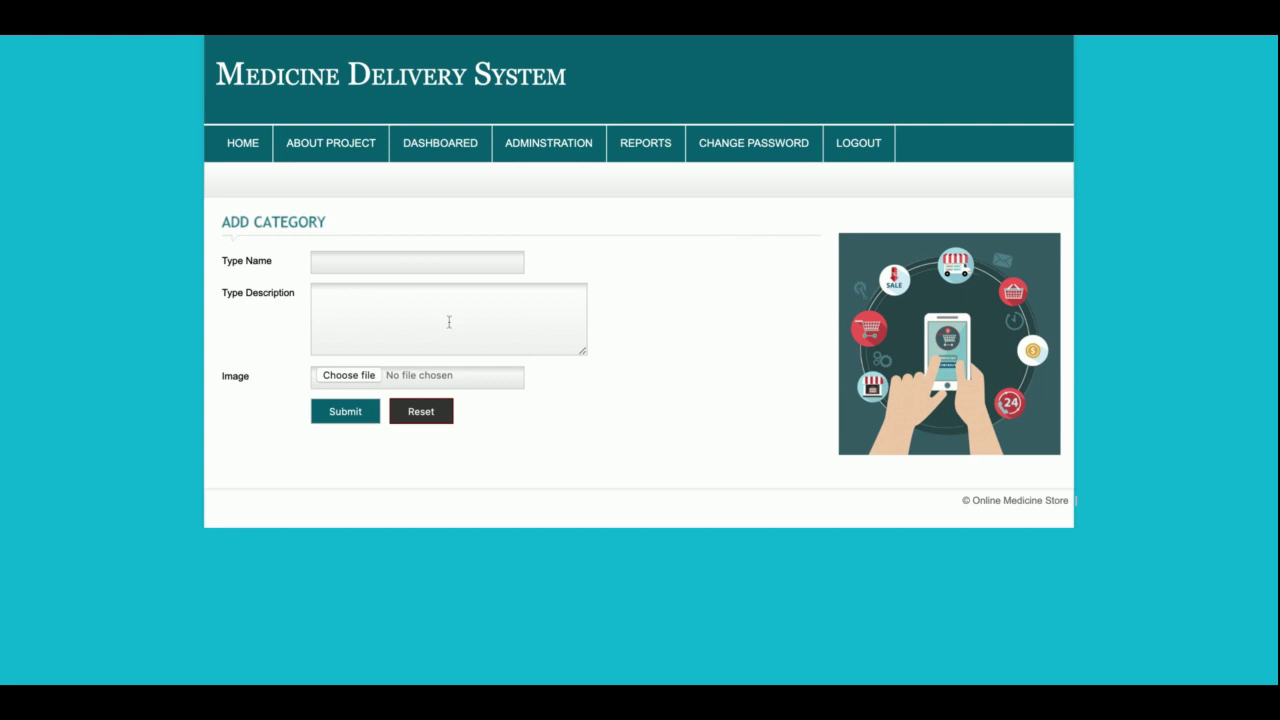
pyautogui.moveTo(543, 145)
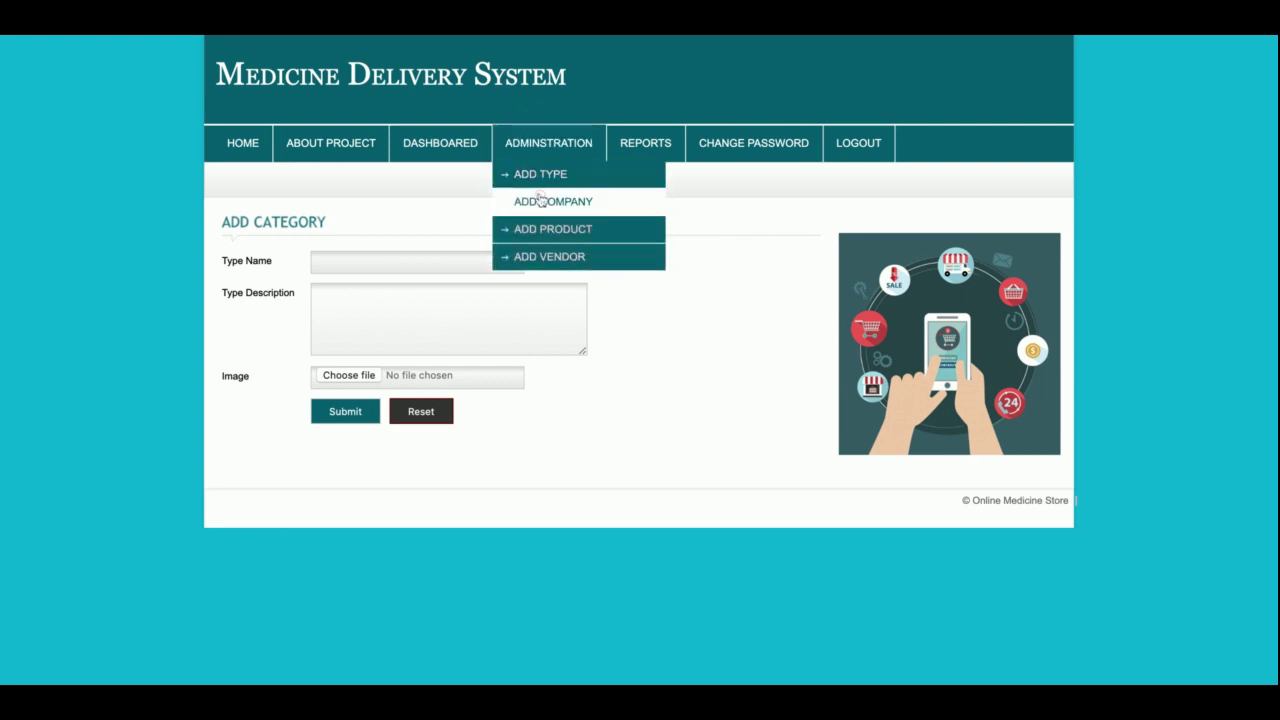
pyautogui.click(541, 200)
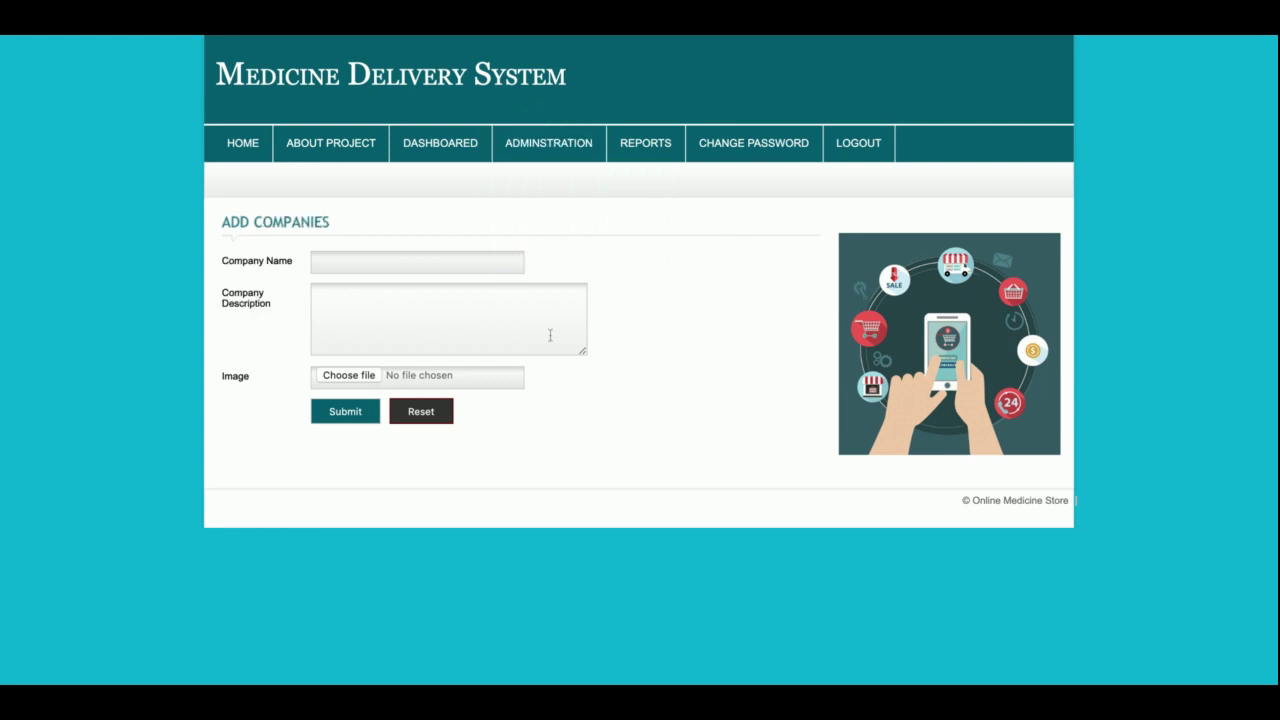
pyautogui.moveTo(557, 160)
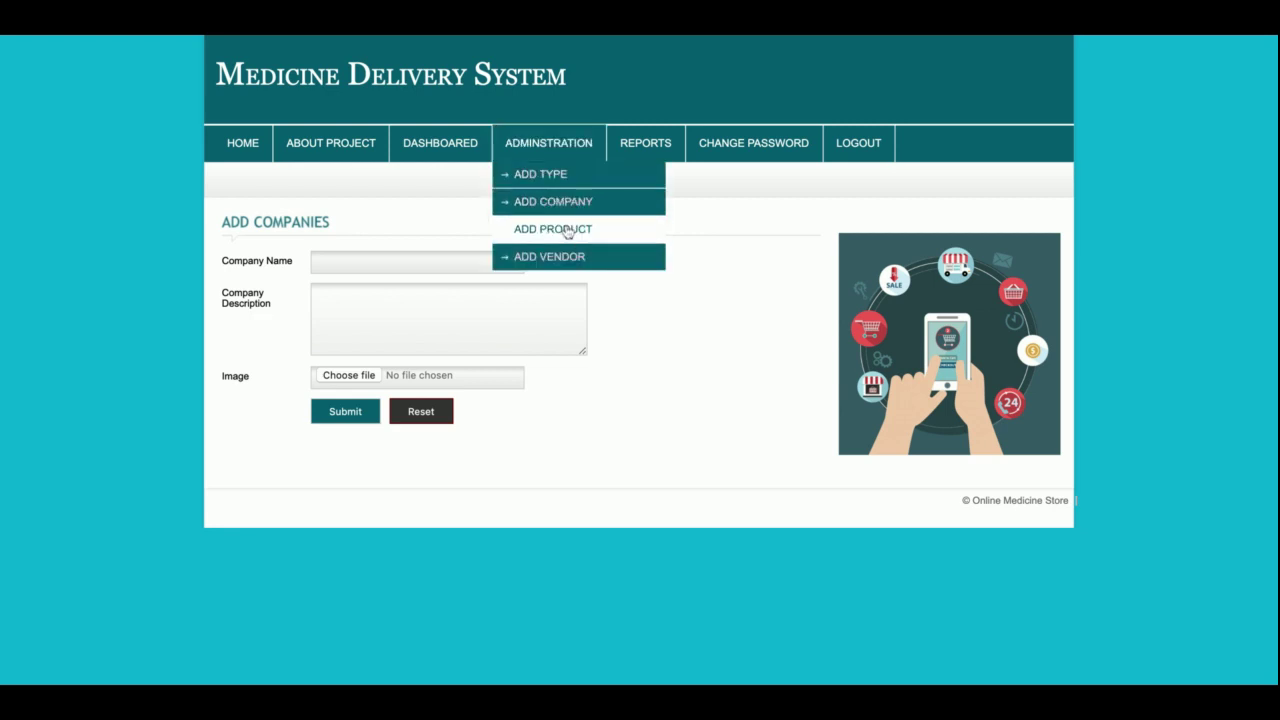
pyautogui.click(567, 232)
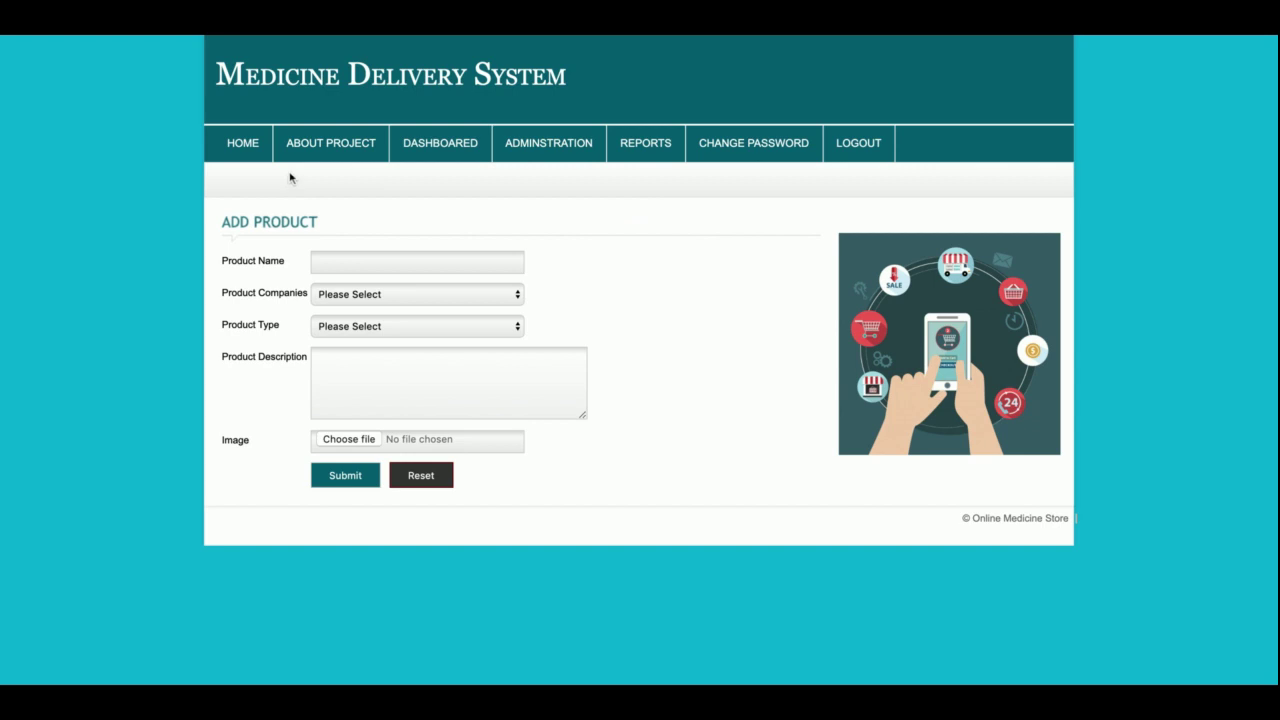
# - Open Administration > Add Vendor and inspect the autofilled Login ID field of the form
pyautogui.click(526, 146)
pyautogui.click(552, 258)
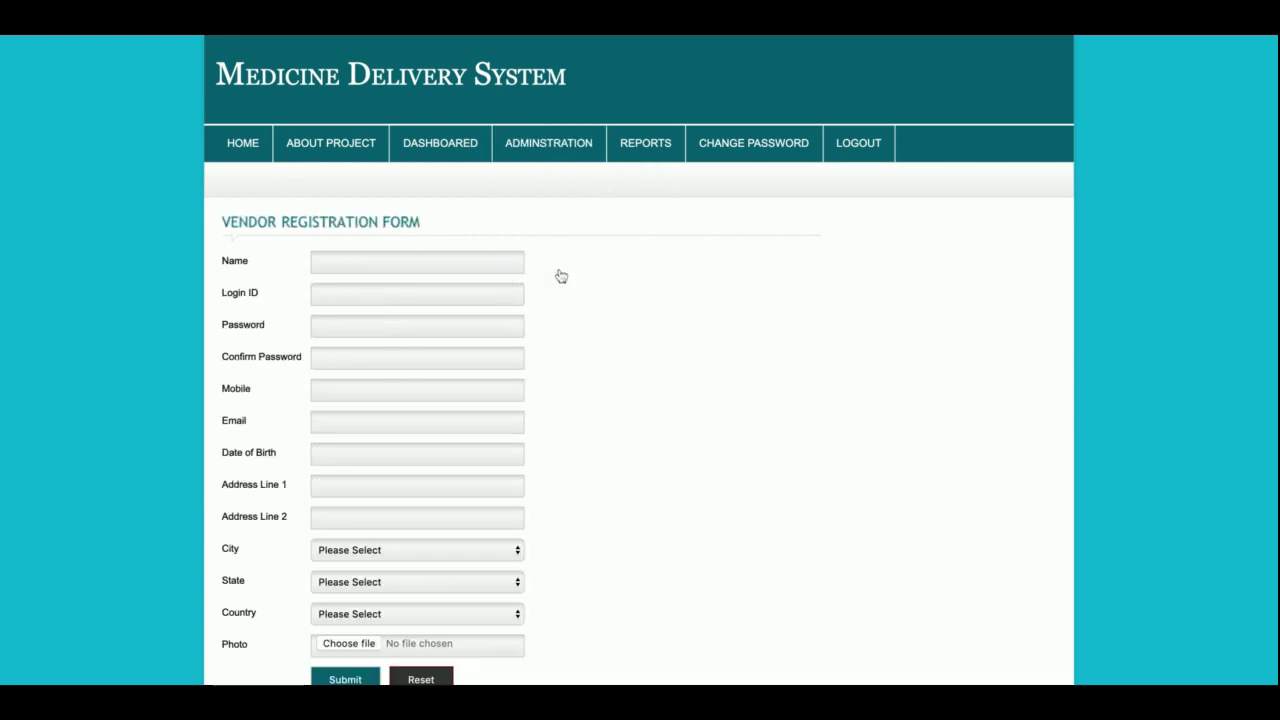
pyautogui.scroll(-2, 551, 347)
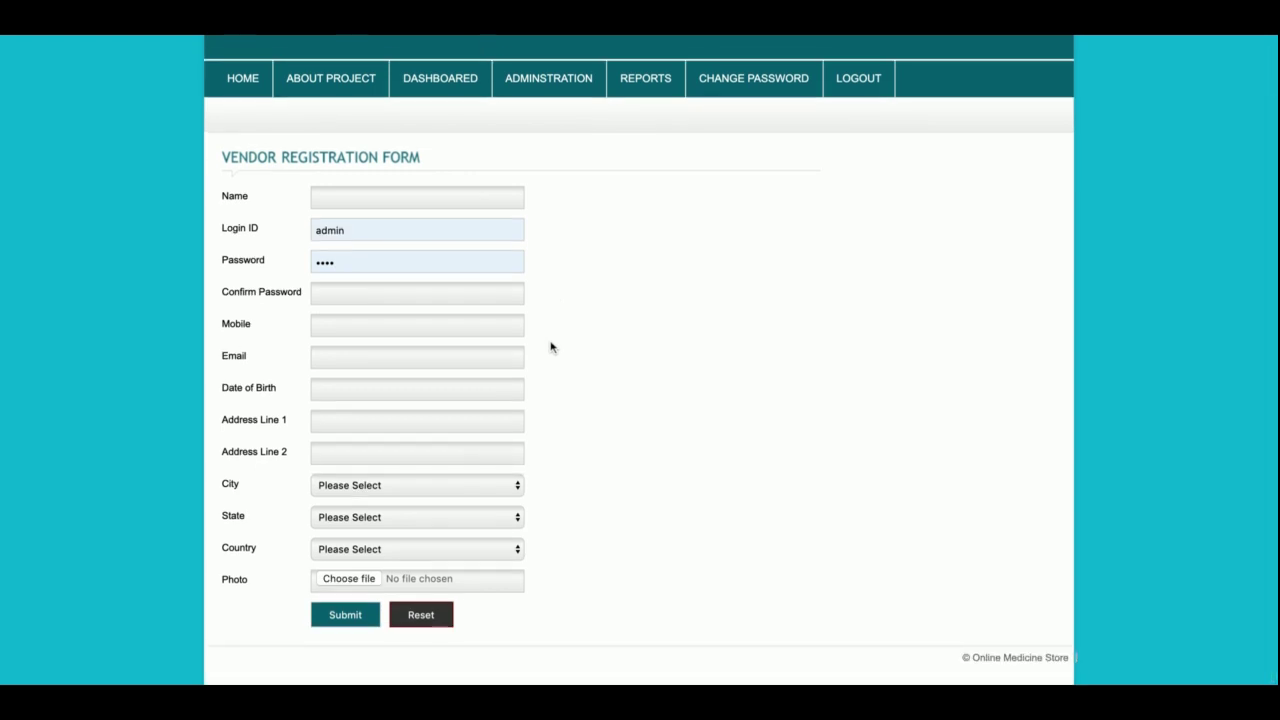
pyautogui.scroll(2, 551, 347)
pyautogui.doubleClick(330, 295)
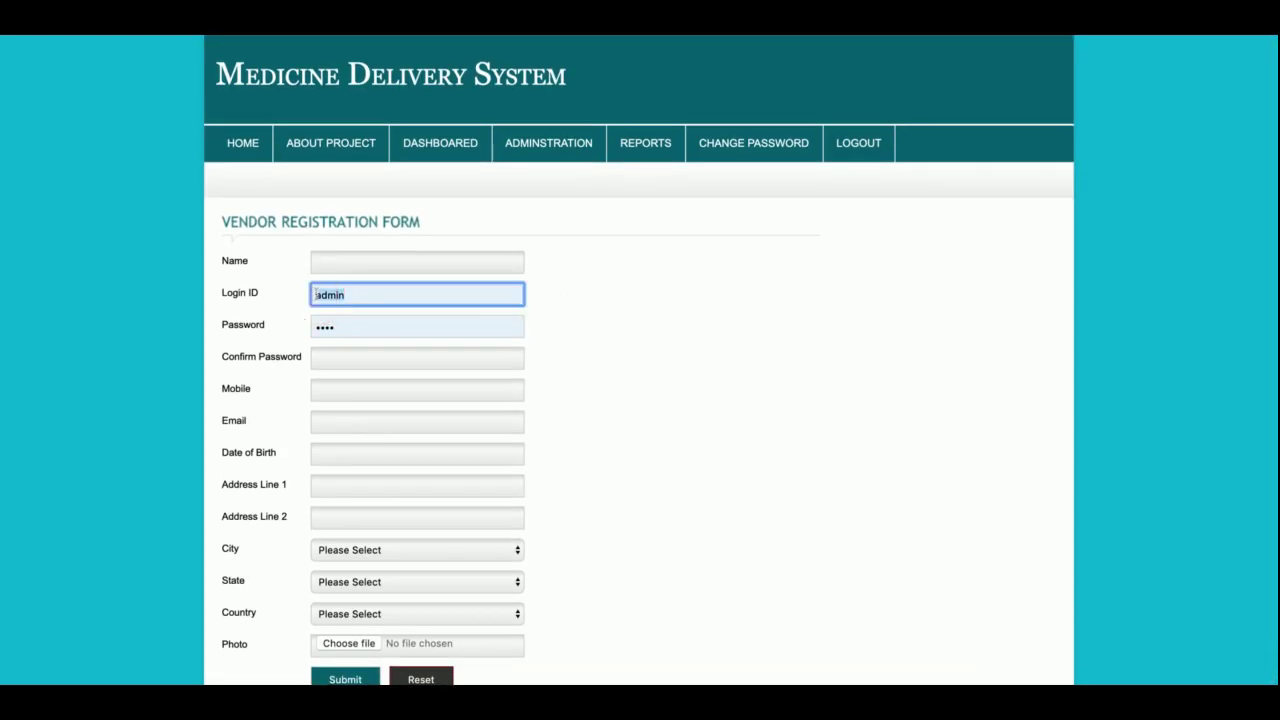
pyautogui.click(331, 303)
pyautogui.click(613, 379)
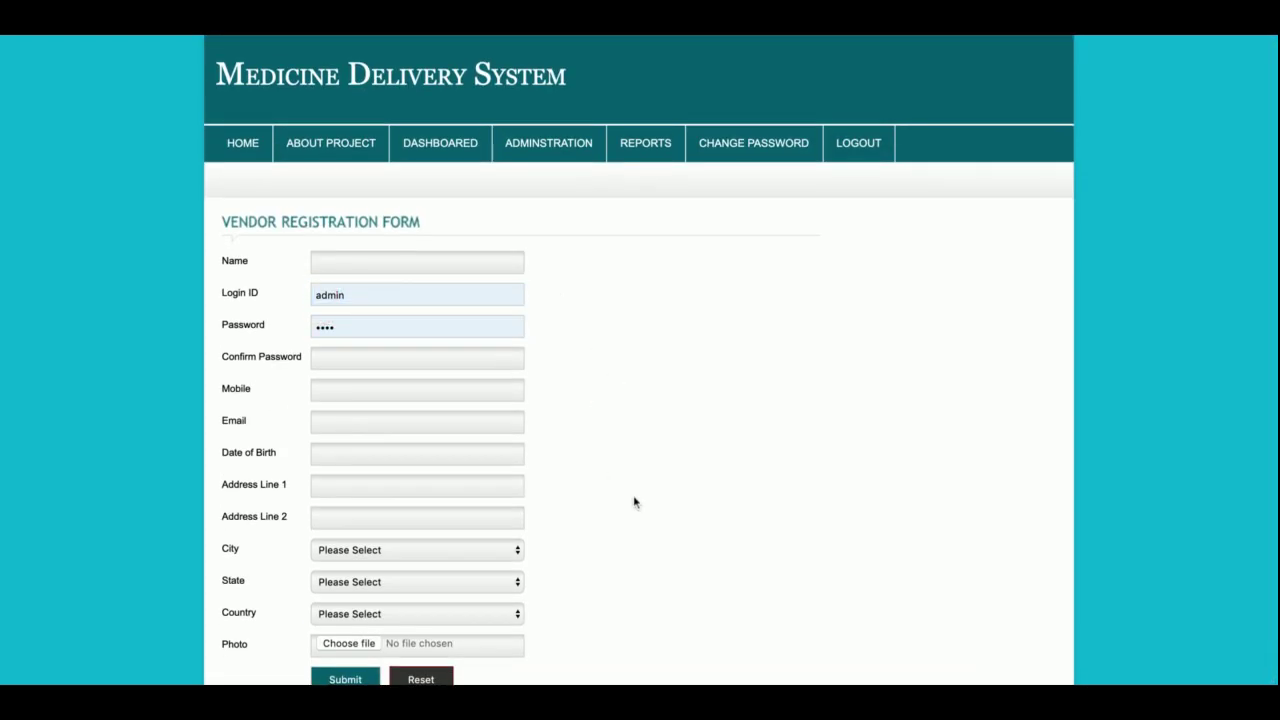
pyautogui.scroll(-1, 634, 503)
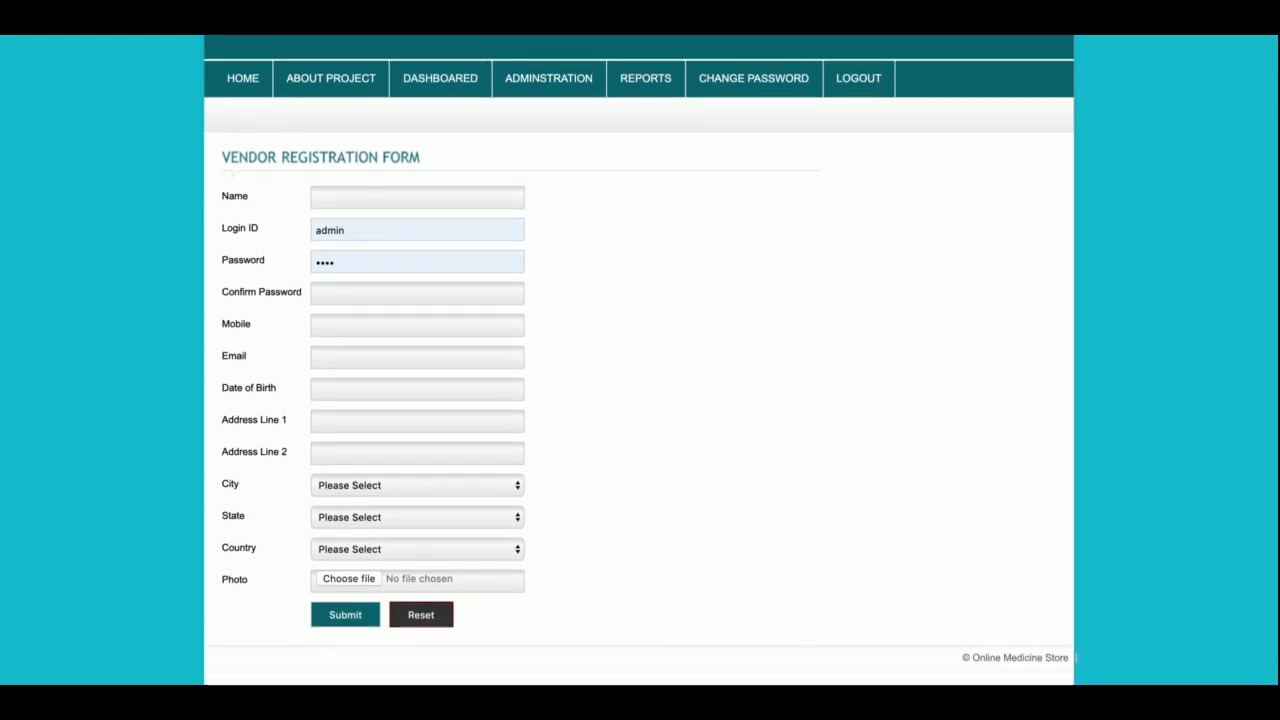
# - Open the Category Report and sort it by Type Name descending, putting Vitamins first
pyautogui.moveTo(641, 90)
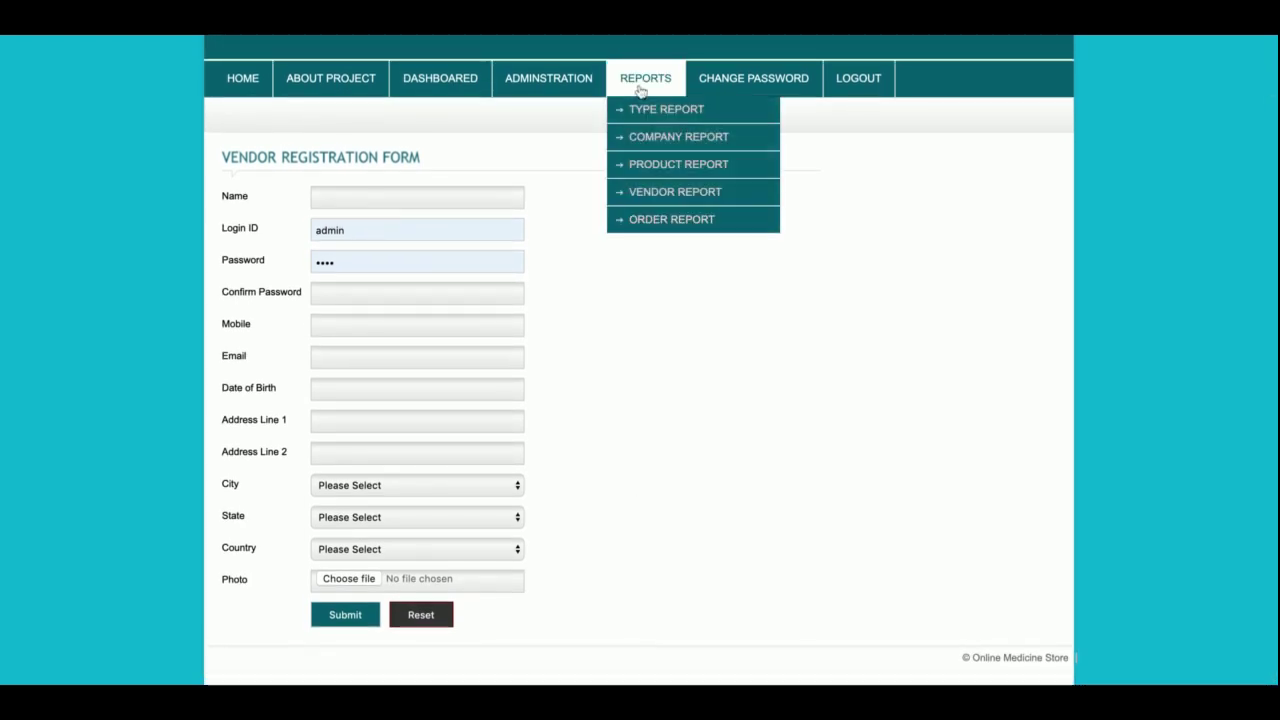
pyautogui.click(652, 112)
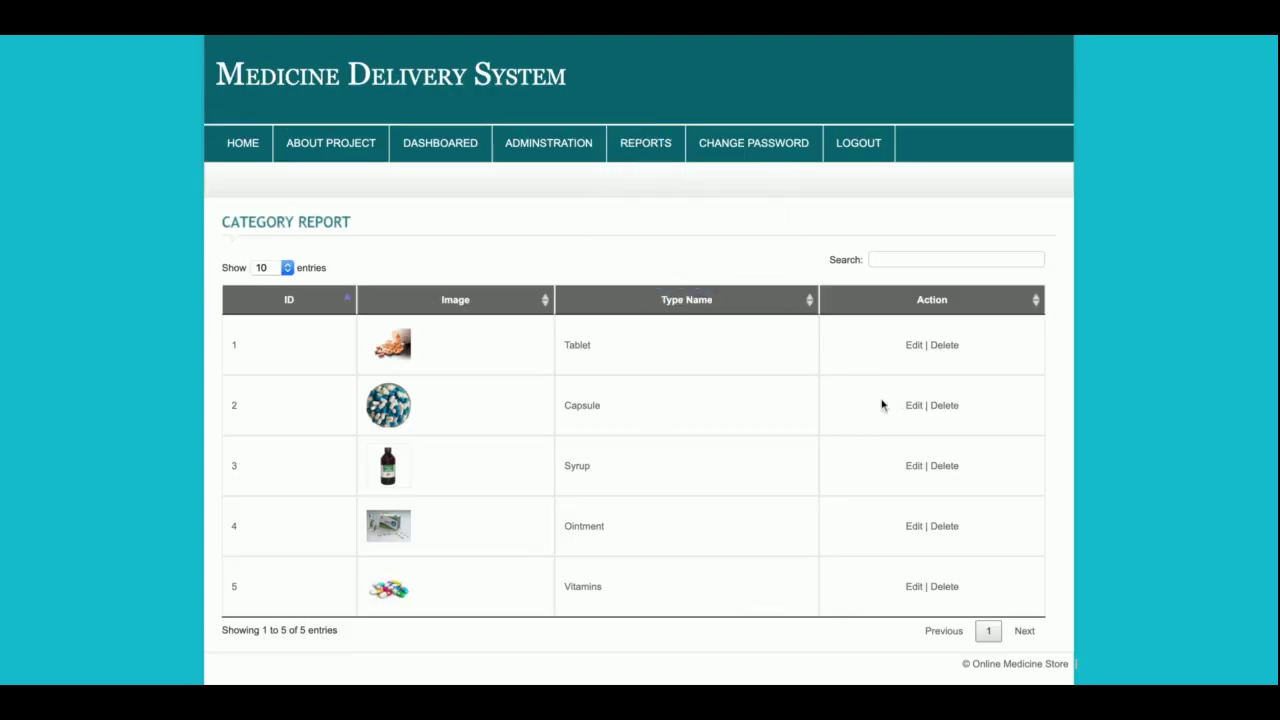
pyautogui.click(811, 316)
pyautogui.doubleClick(811, 317)
pyautogui.click(812, 317)
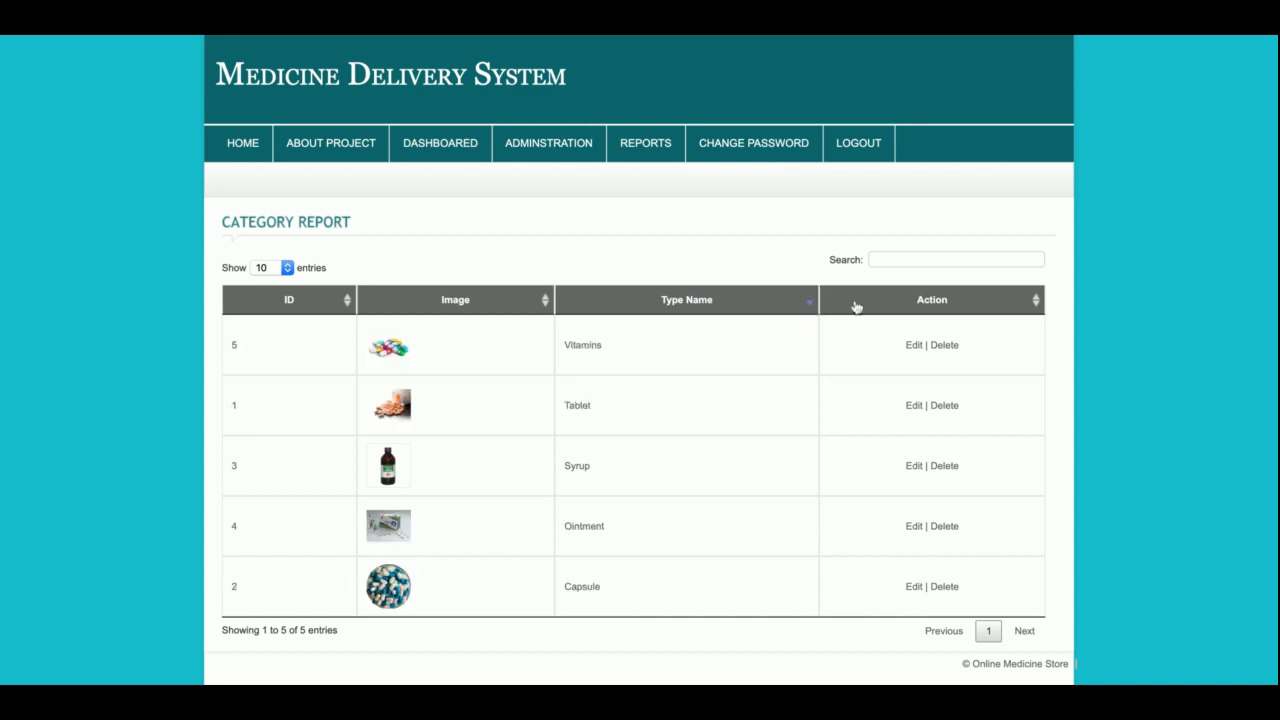
# - Search the table for 'tab', clear the search, and show 50 entries per page
pyautogui.click(916, 262)
pyautogui.write('tab')
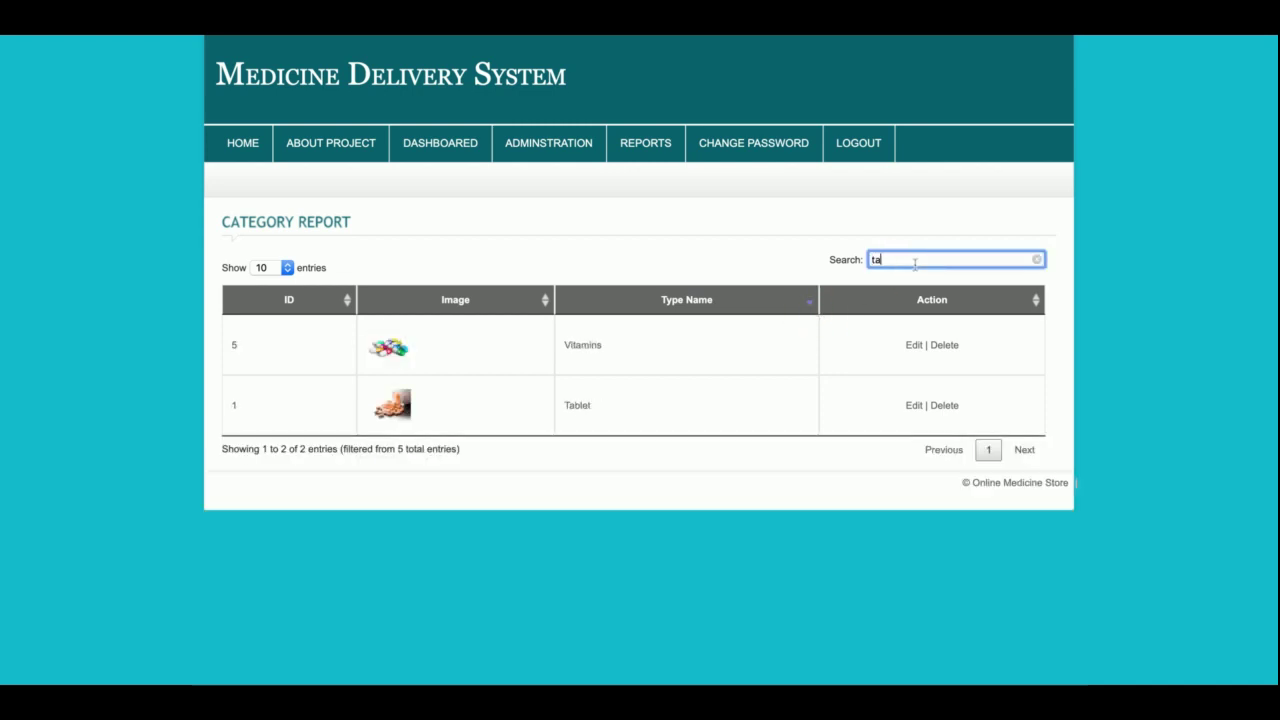
pyautogui.press('BackSpace')
pyautogui.press('BackSpace')
pyautogui.press('BackSpace')
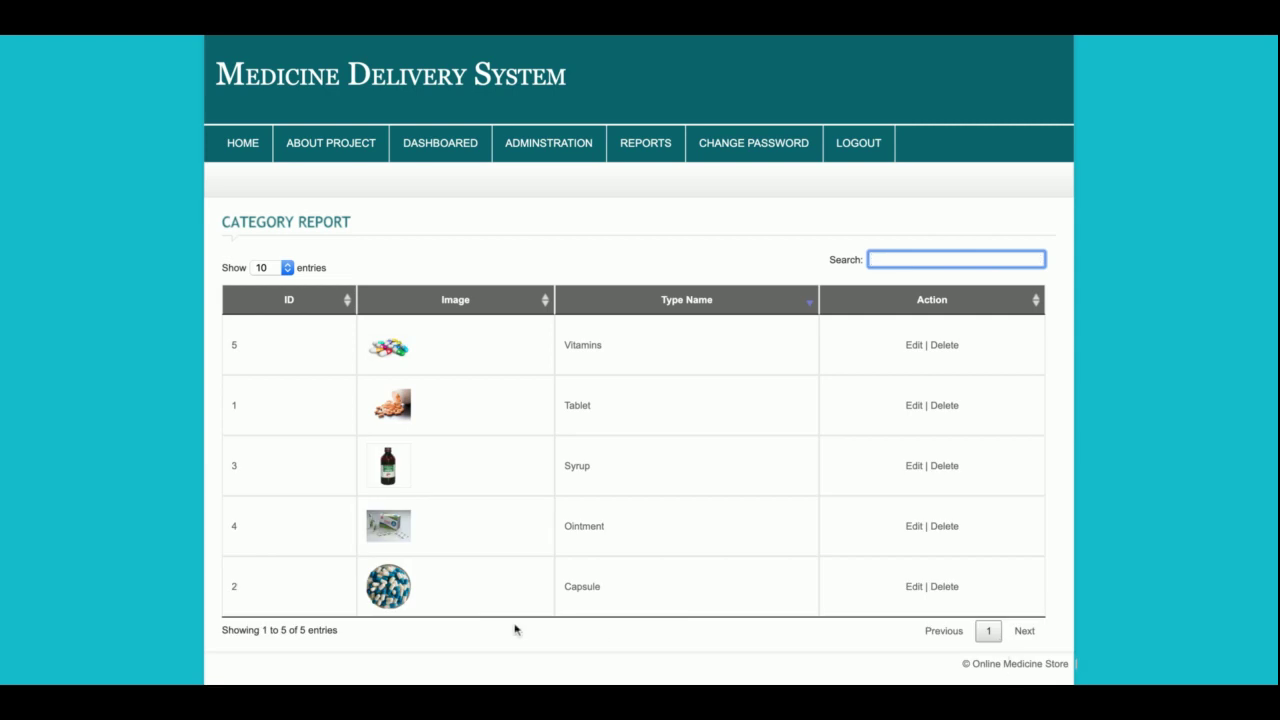
pyautogui.tripleClick(296, 625)
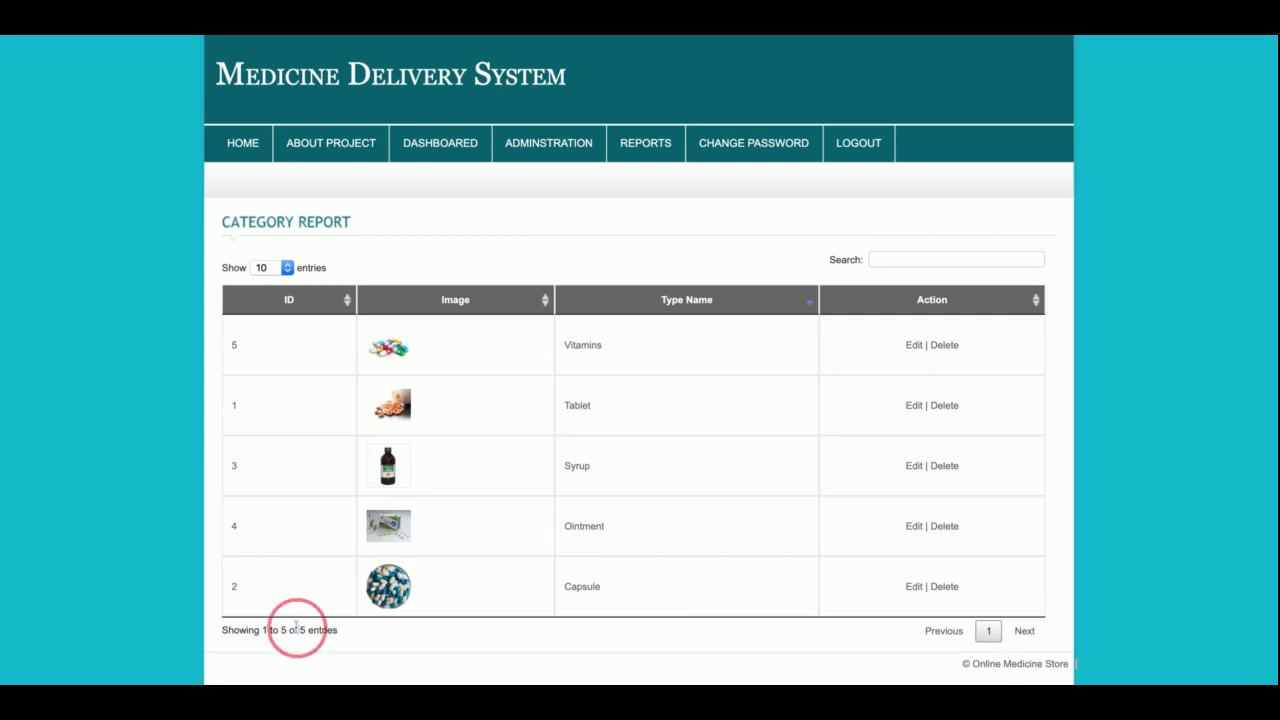
pyautogui.click(289, 268)
pyautogui.click(283, 298)
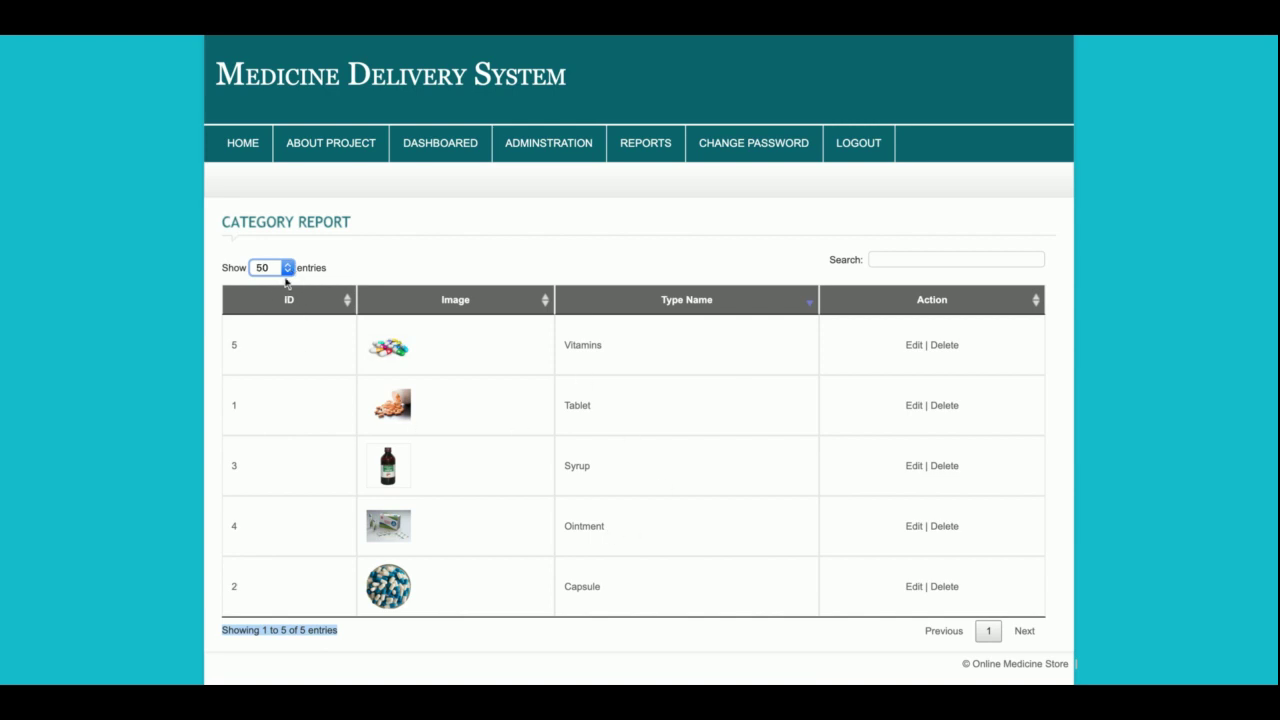
# - Open the Company Report from the Reports menu and scroll through it
pyautogui.moveTo(555, 147)
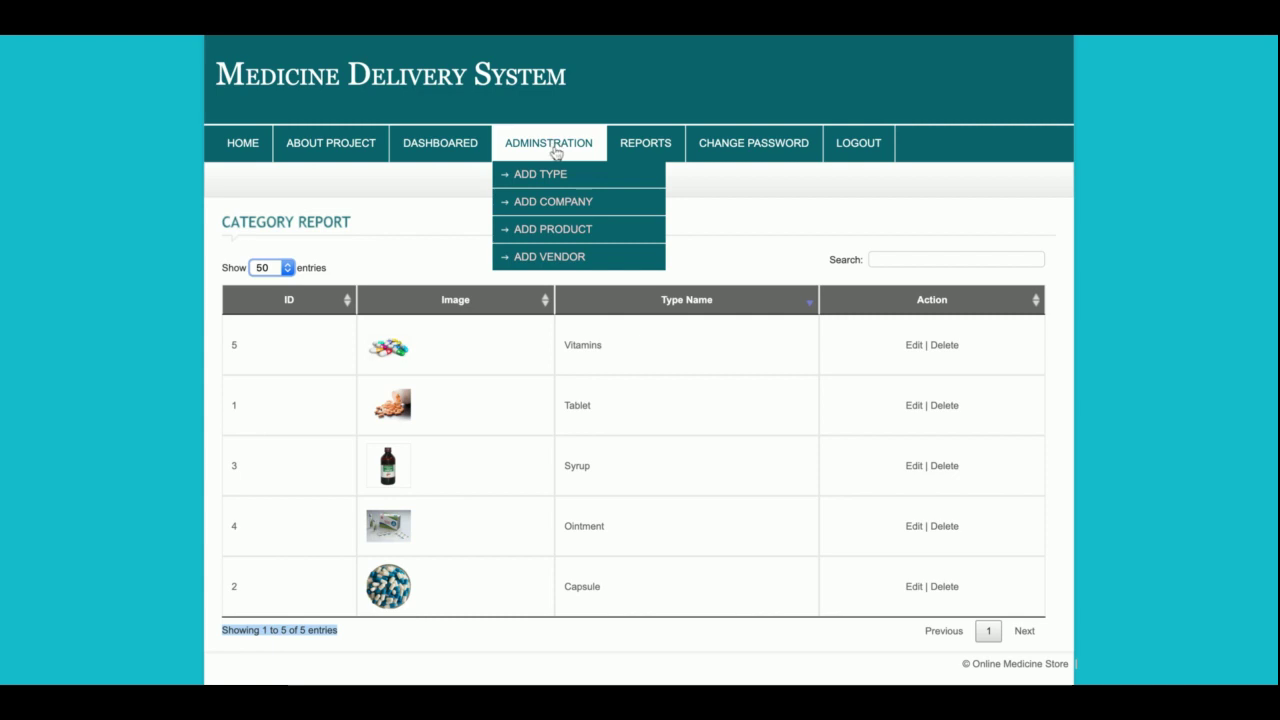
pyautogui.moveTo(645, 152)
pyautogui.click(658, 207)
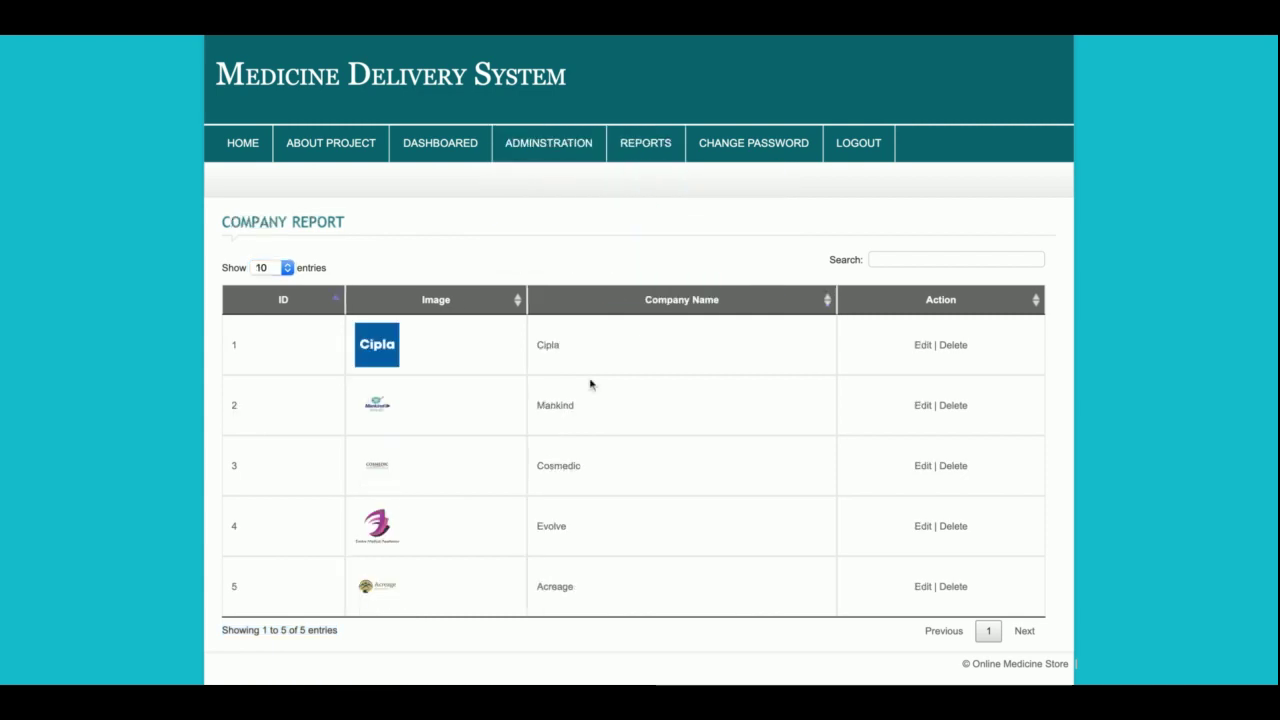
pyautogui.scroll(-1, 586, 428)
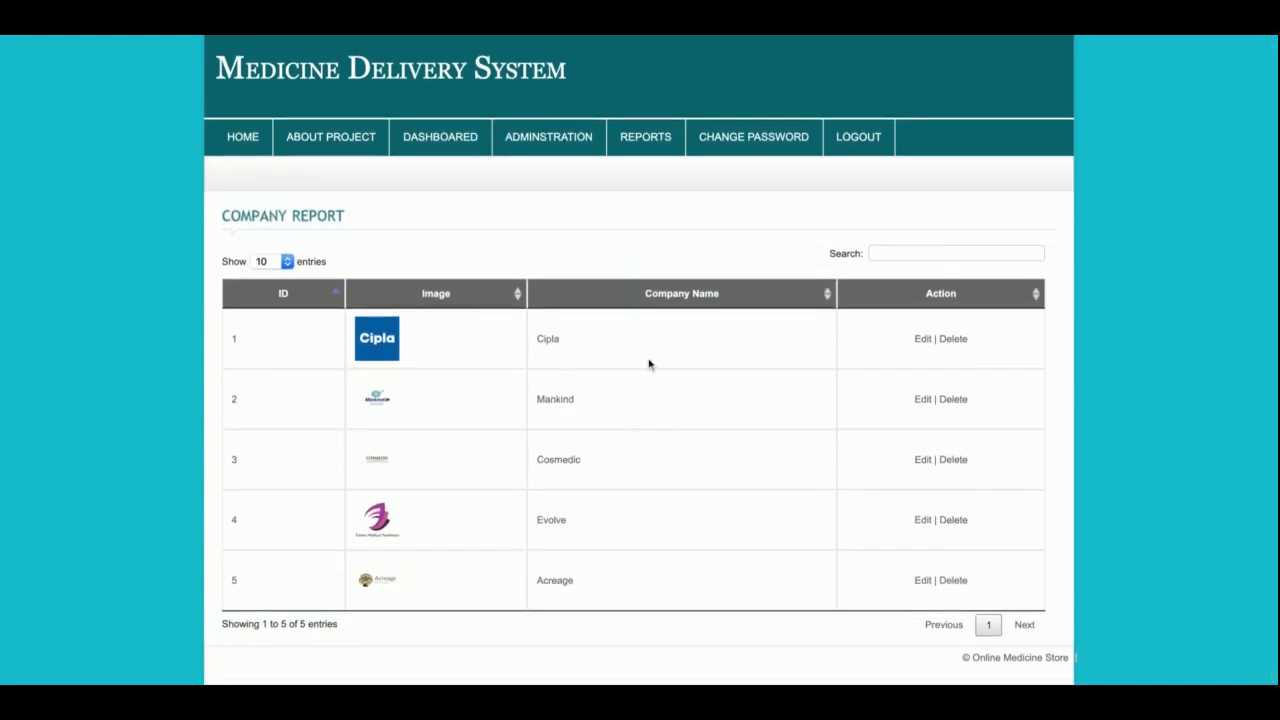
# - Open the Product Report and scroll up and down through its table
pyautogui.moveTo(659, 144)
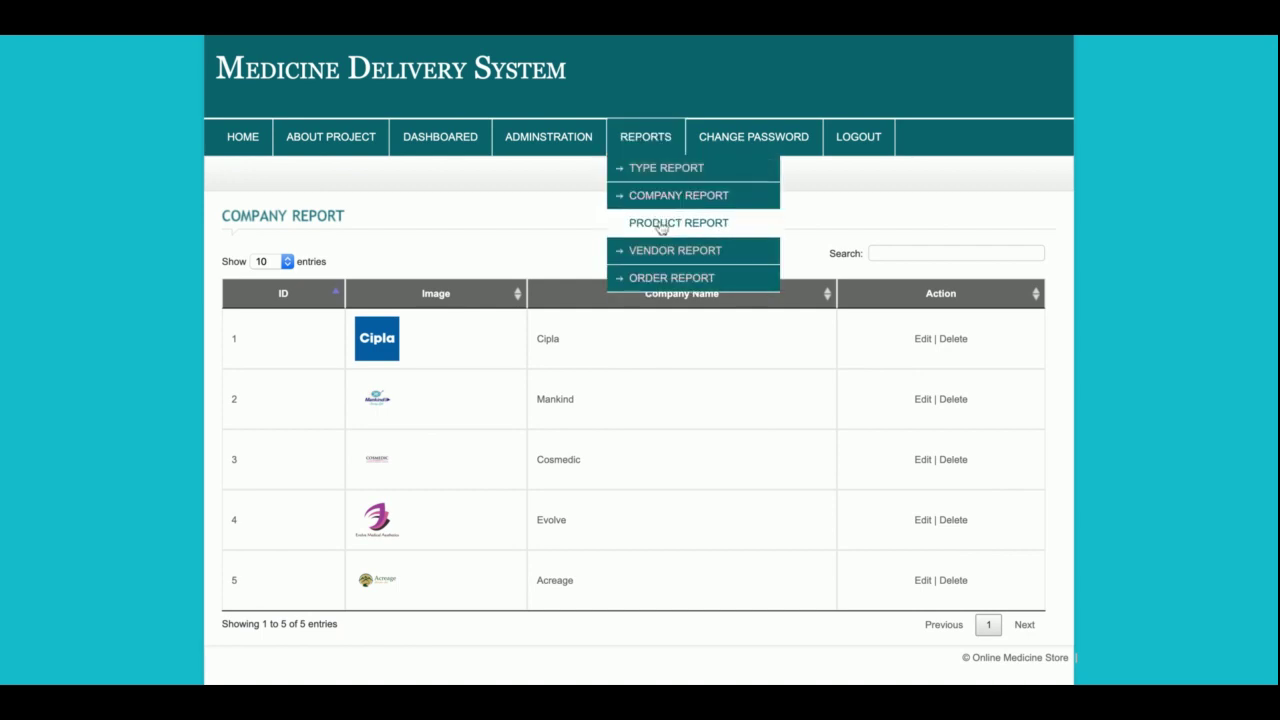
pyautogui.click(661, 228)
pyautogui.scroll(-5, 668, 380)
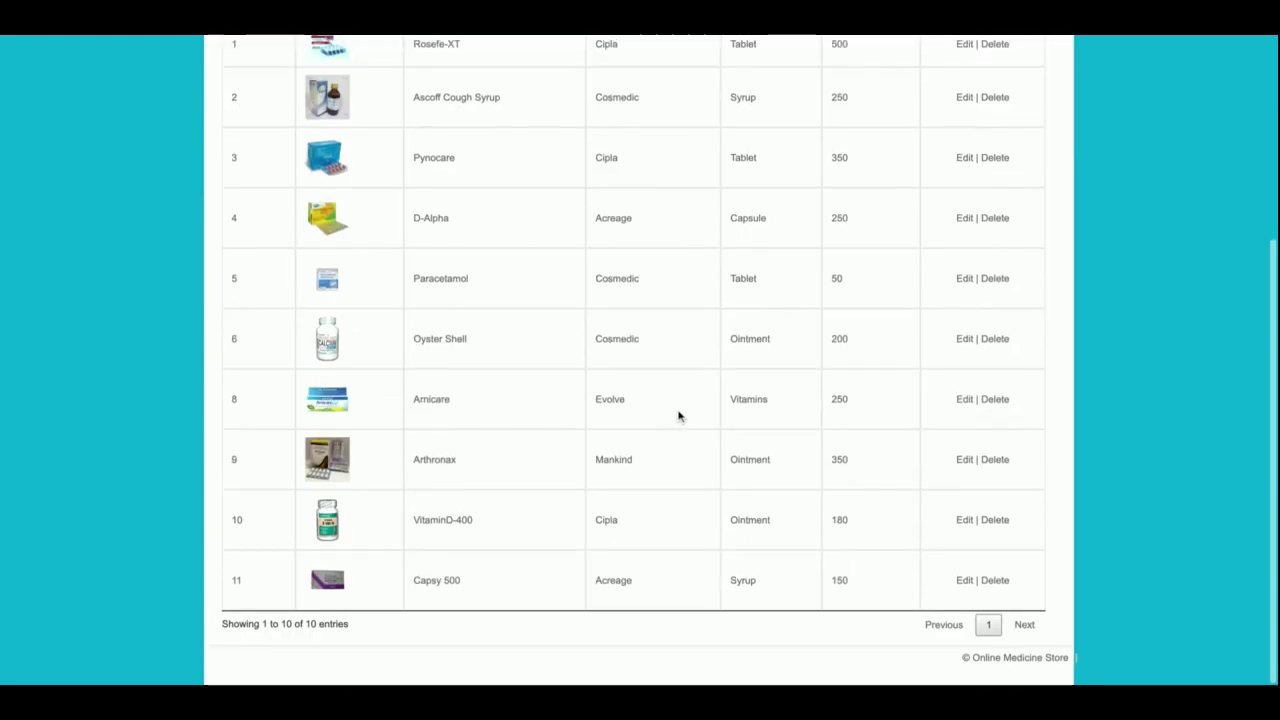
pyautogui.scroll(5, 678, 416)
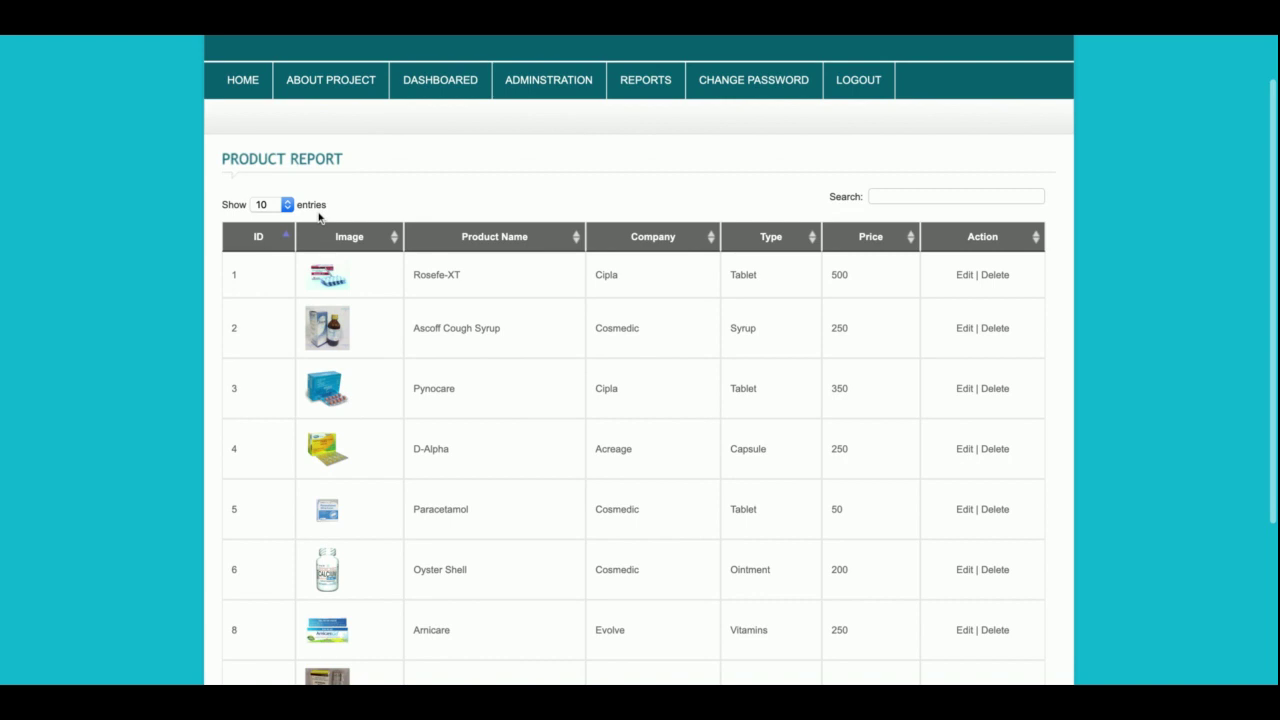
pyautogui.scroll(-5, 320, 217)
pyautogui.scroll(5, 320, 217)
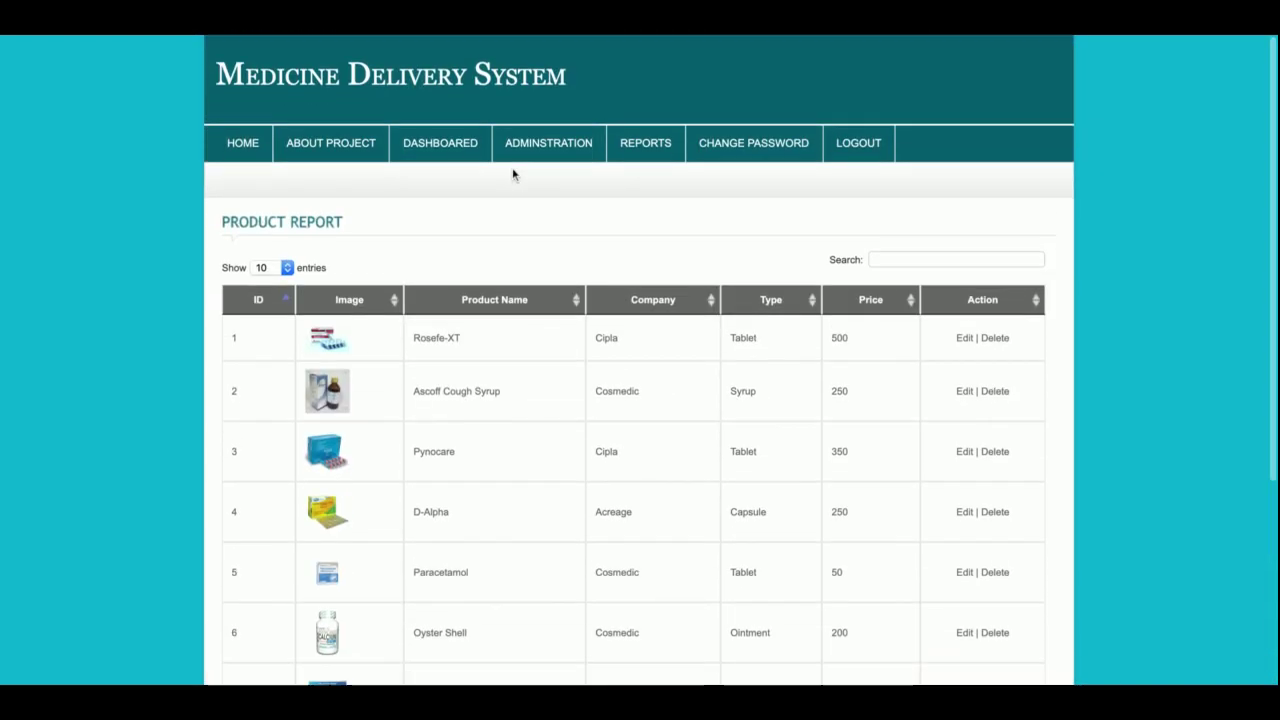
# - View the vendor and order history reports, then return to the Company Report
pyautogui.moveTo(677, 155)
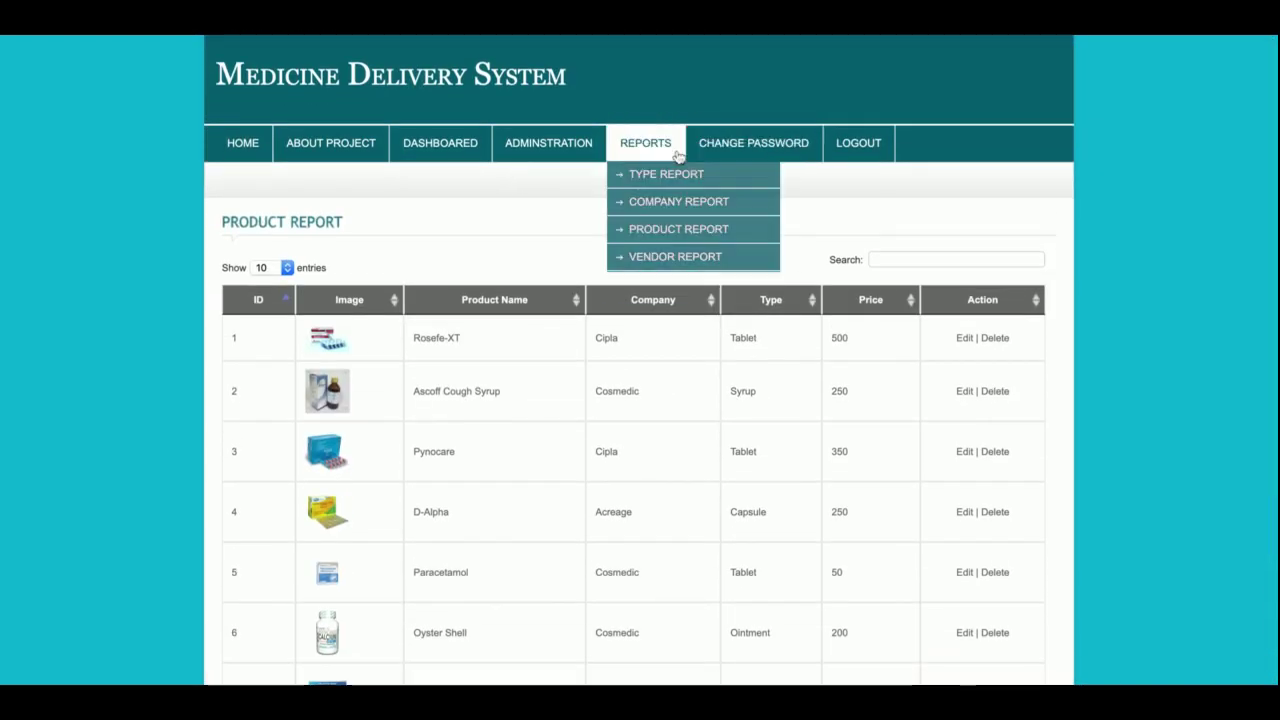
pyautogui.click(660, 257)
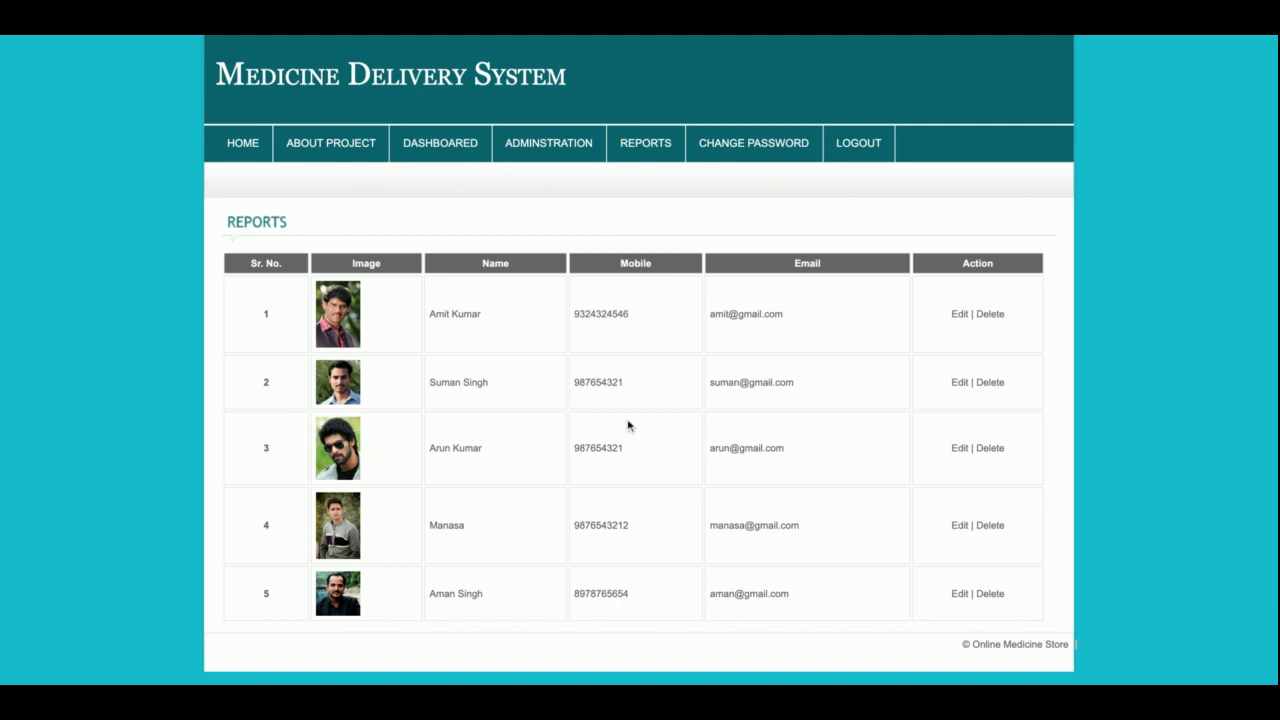
pyautogui.moveTo(674, 151)
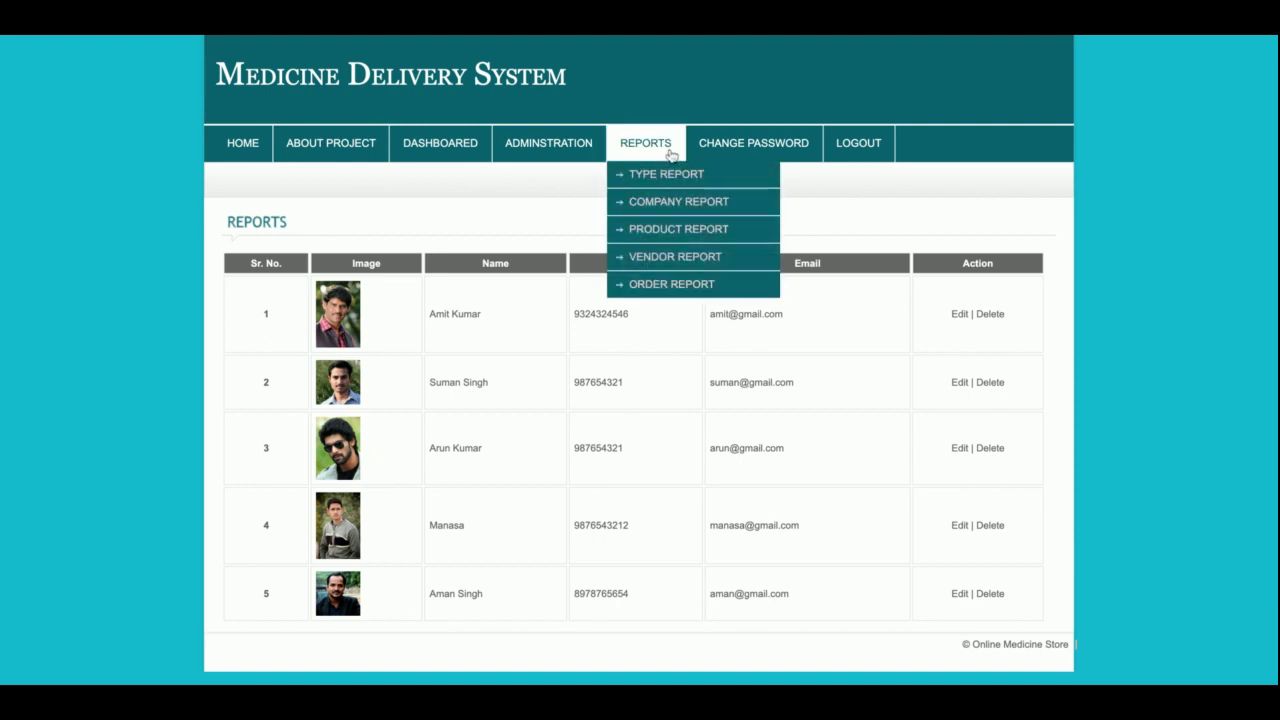
pyautogui.click(672, 285)
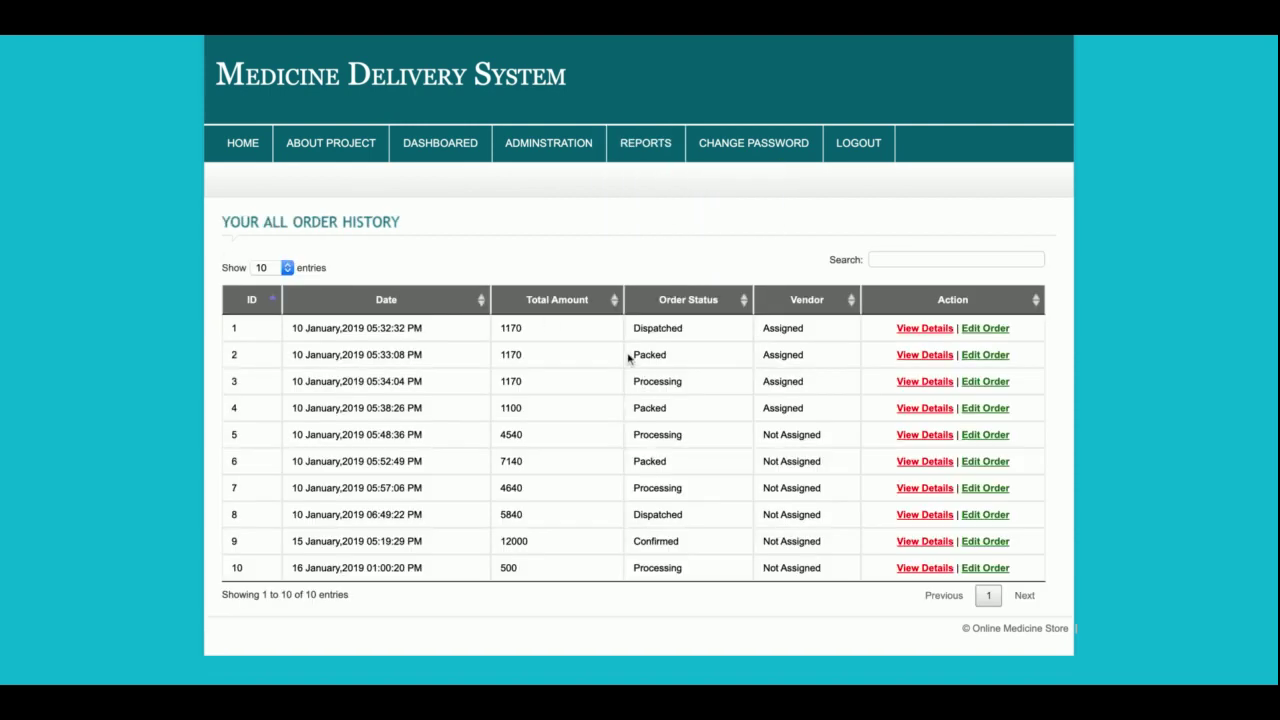
pyautogui.moveTo(641, 160)
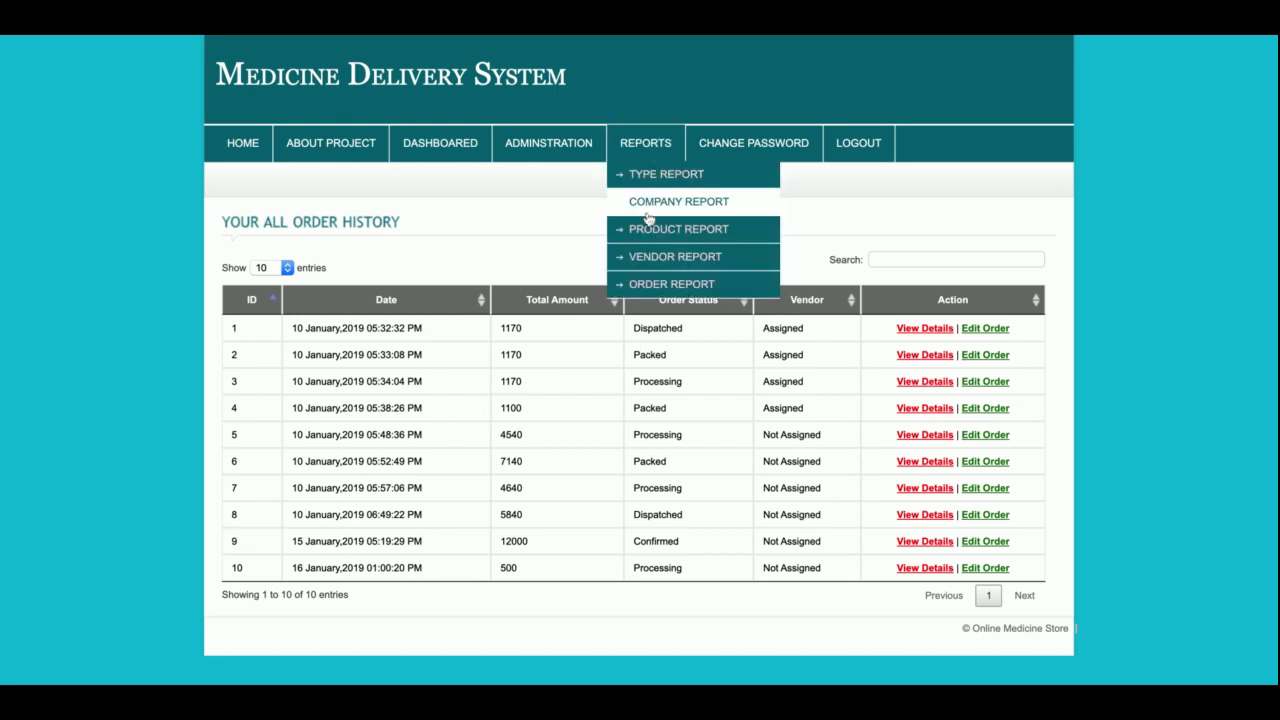
pyautogui.click(640, 203)
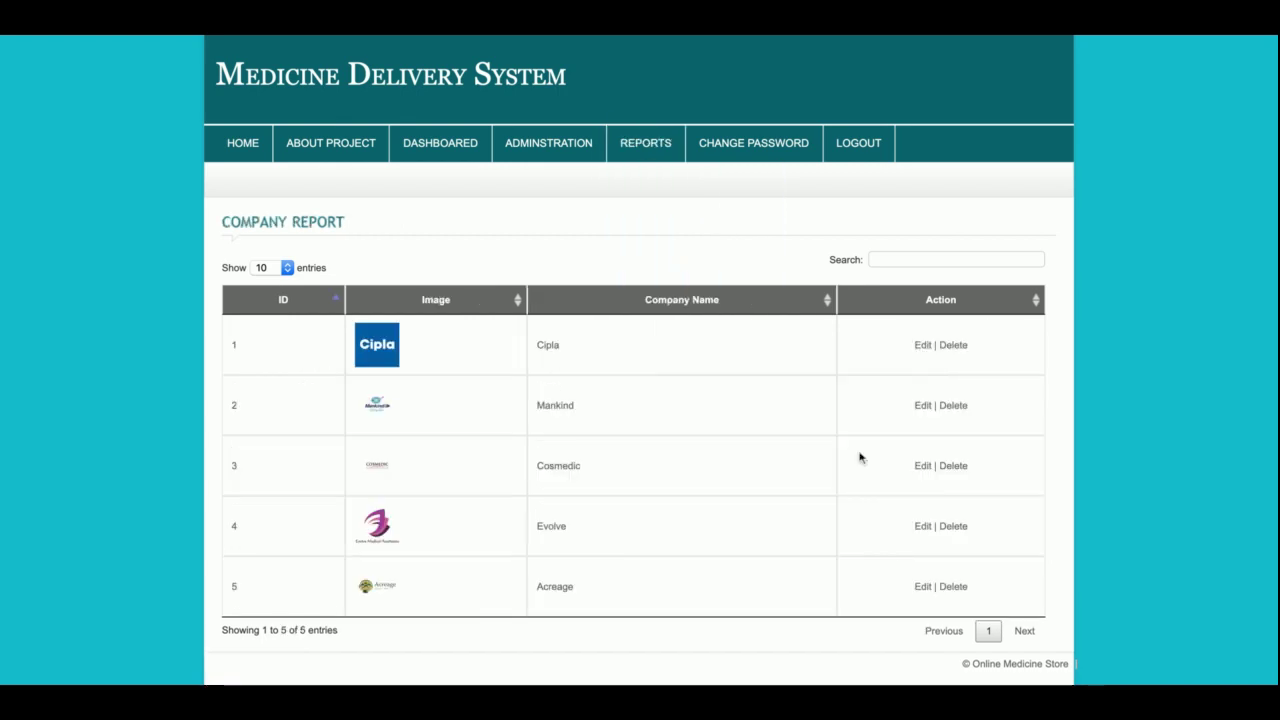
# - Open Cipla's company edit form, then the report of all orders
pyautogui.click(922, 350)
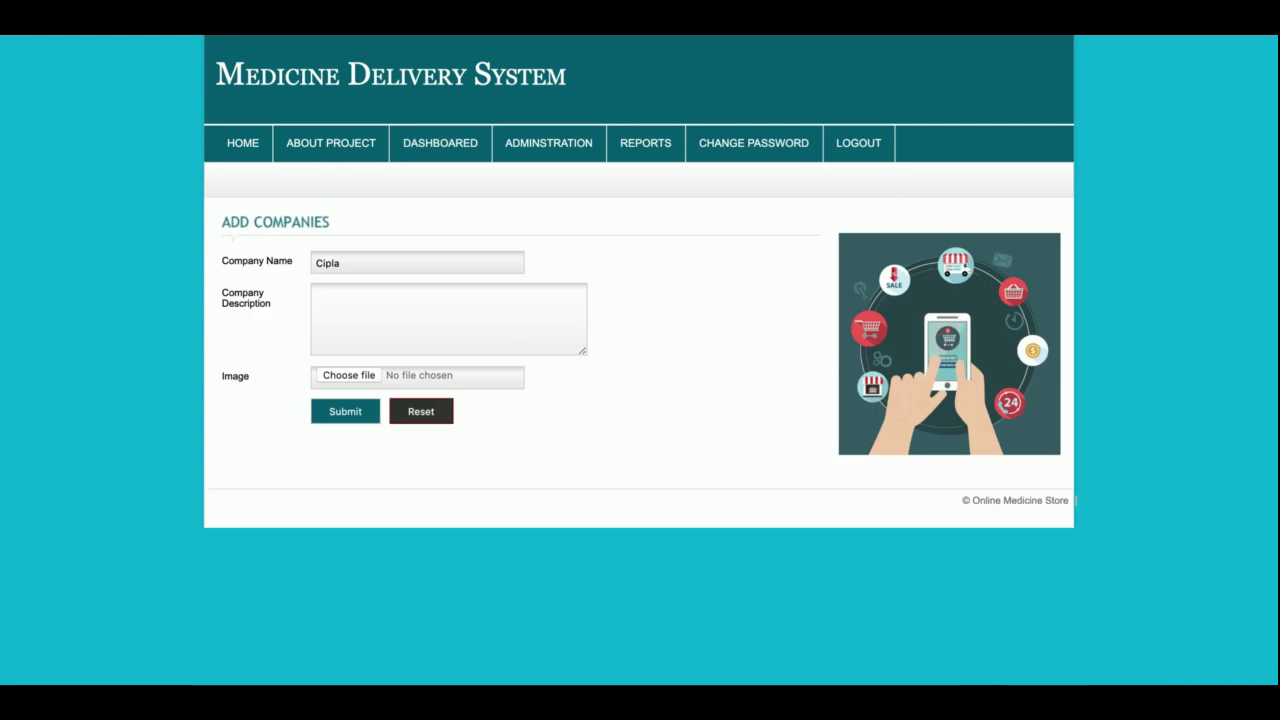
pyautogui.moveTo(648, 145)
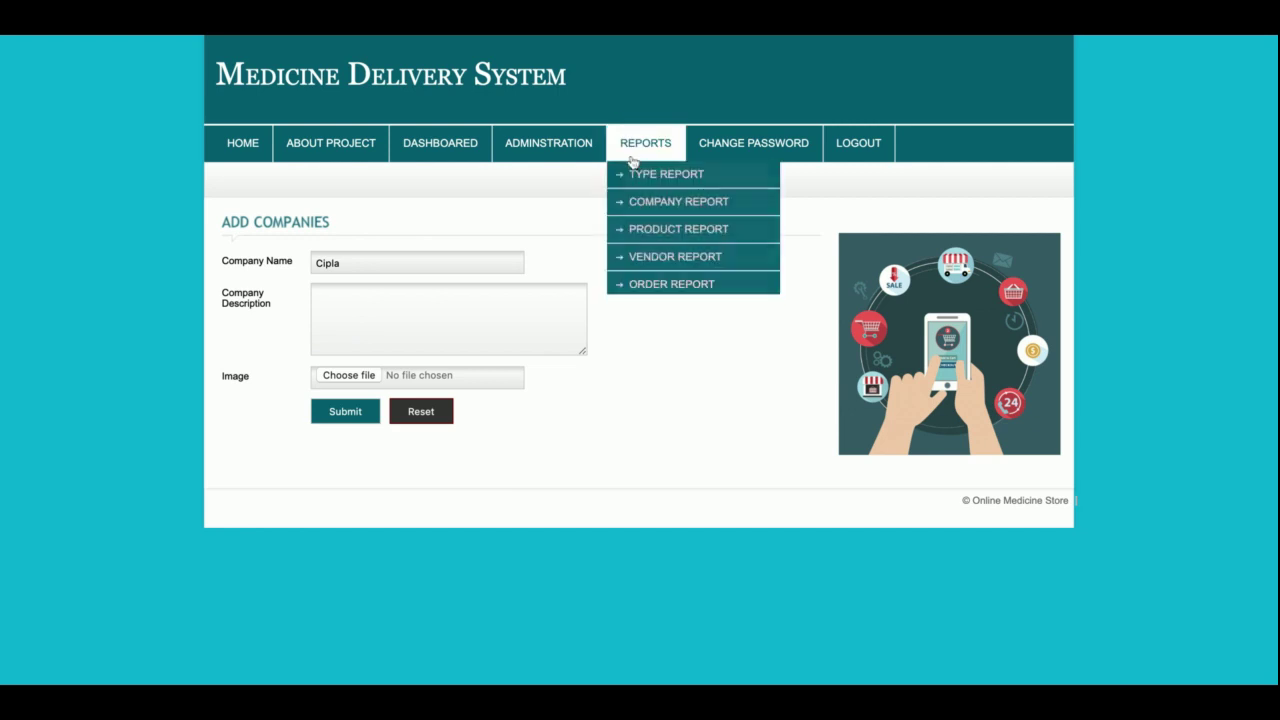
pyautogui.click(650, 284)
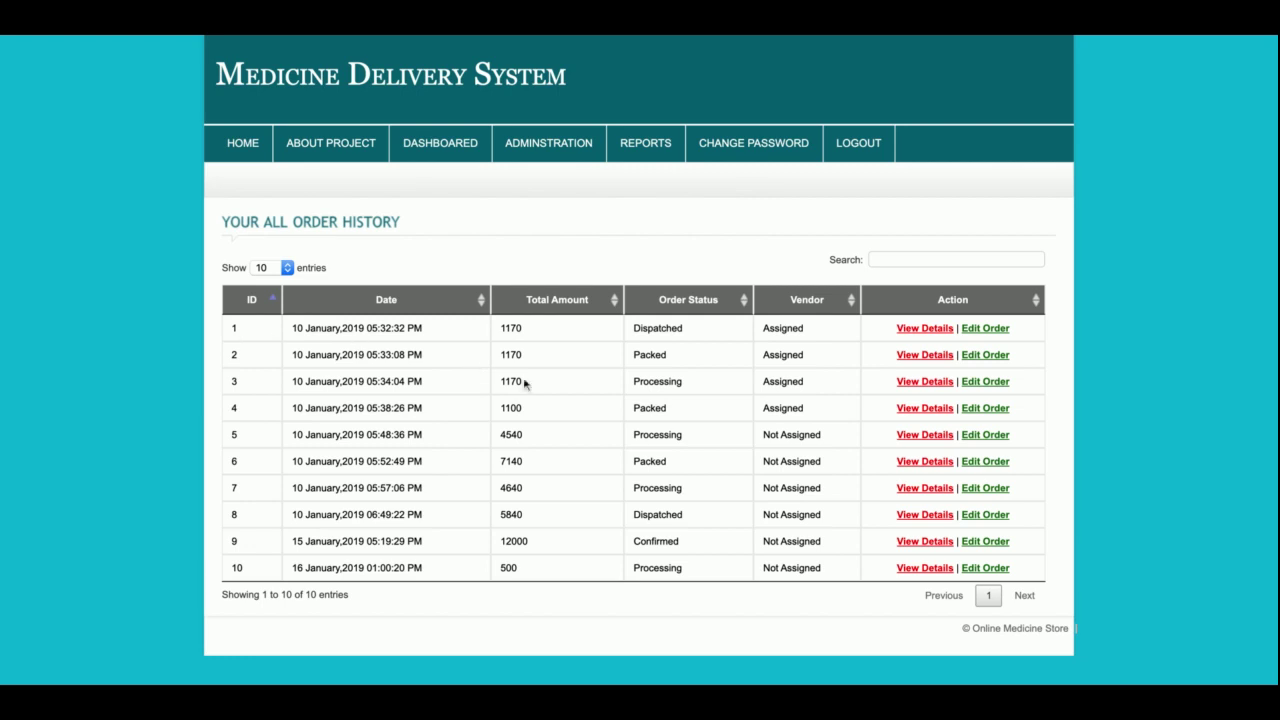
# - View order 1's details and update form, then return to the order history report
pyautogui.click(930, 330)
pyautogui.click(968, 330)
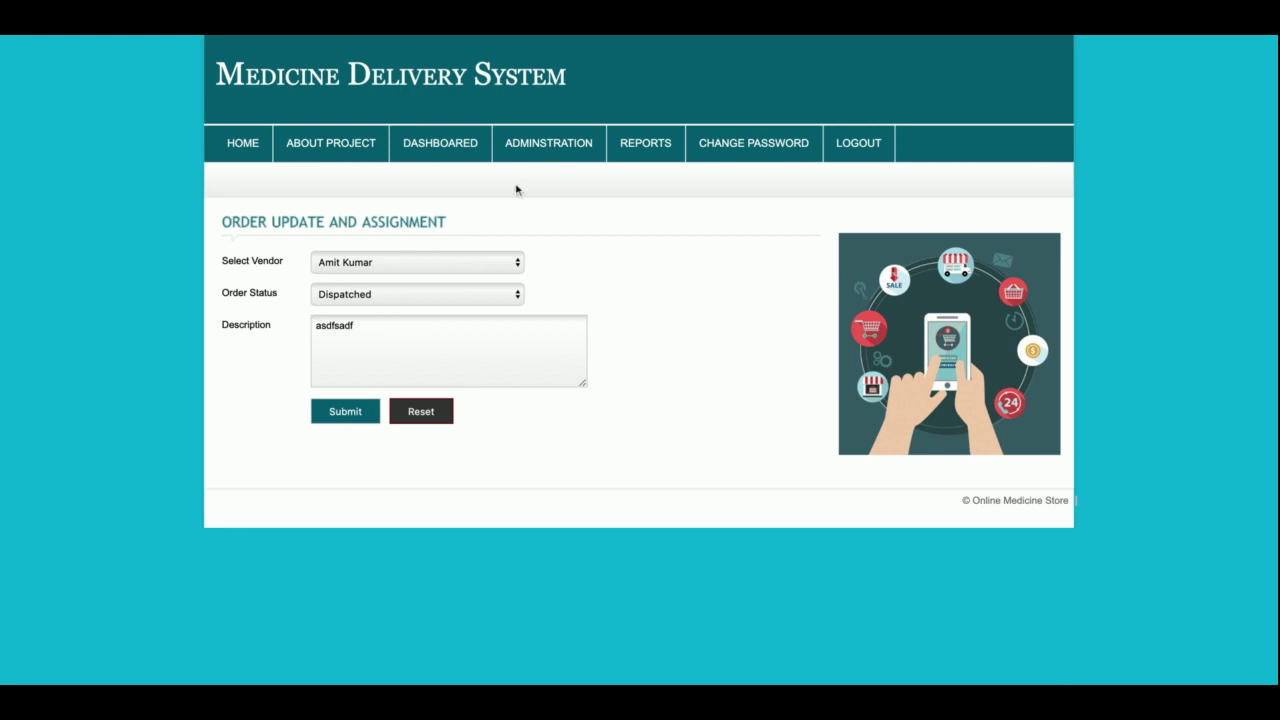
pyautogui.moveTo(648, 152)
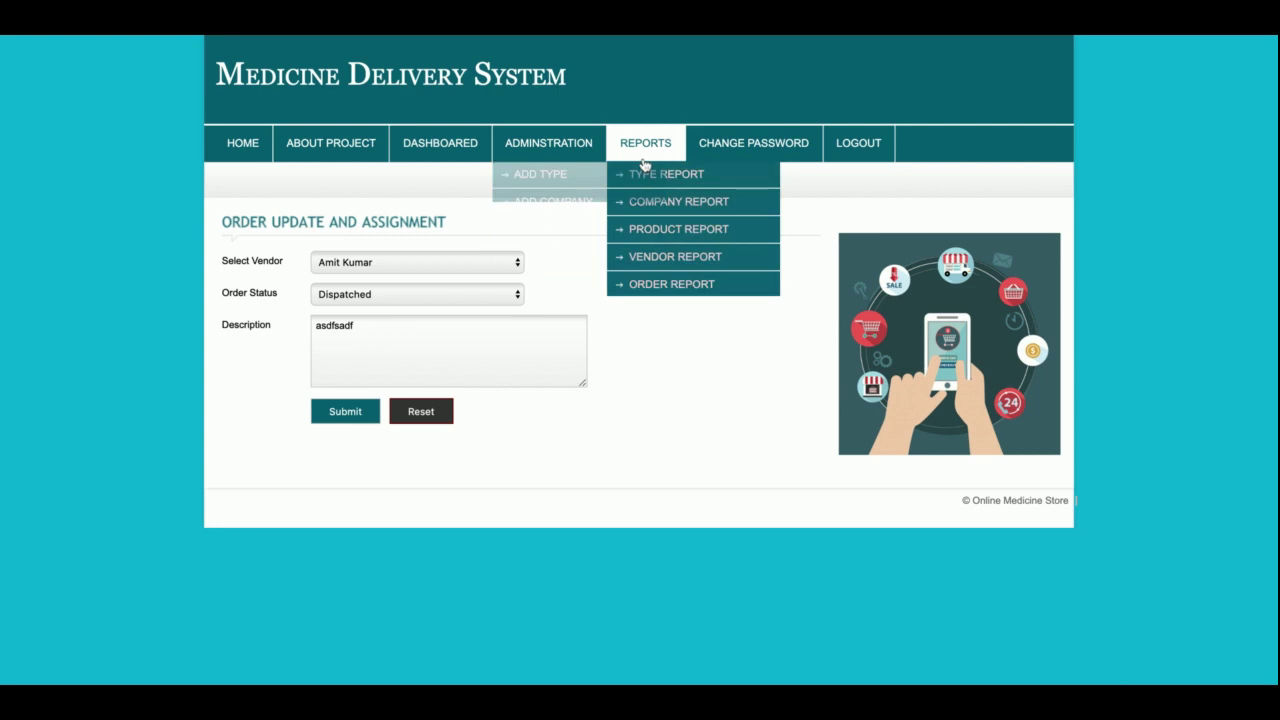
pyautogui.click(666, 286)
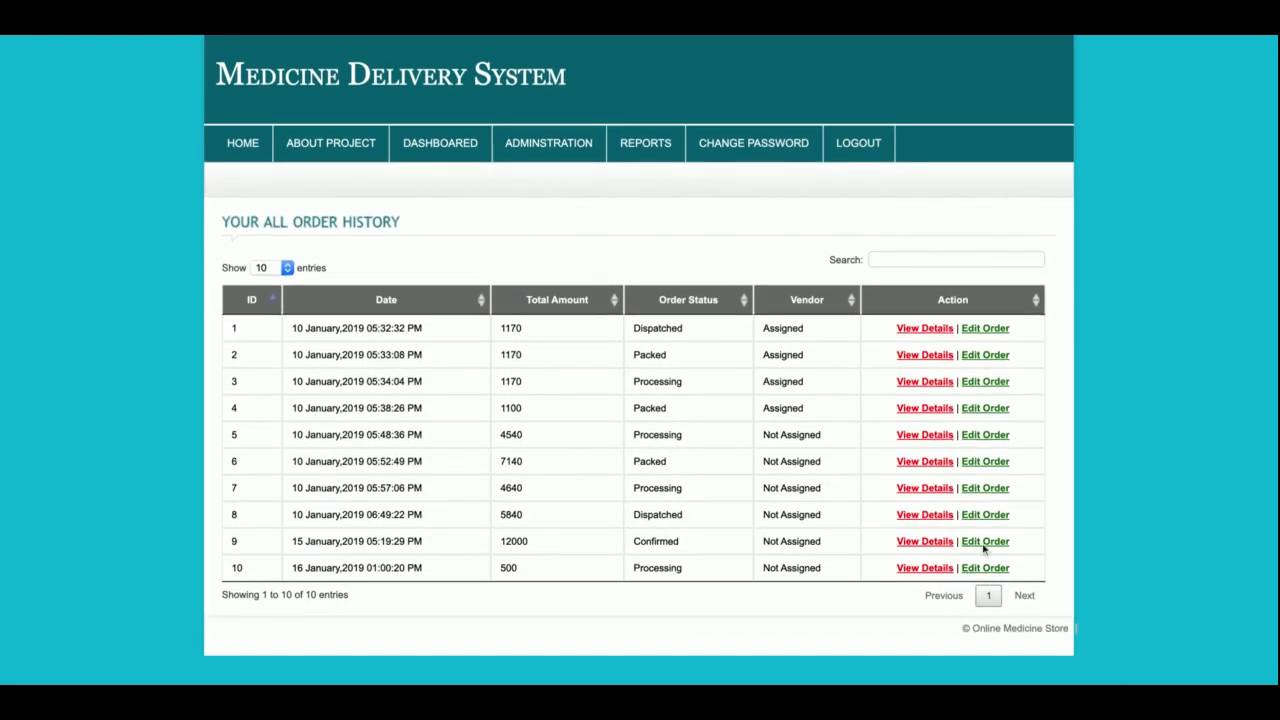
# - Assign order 7 to a vendor with the note 'Kindly deliver medicine' and submit
pyautogui.click(984, 494)
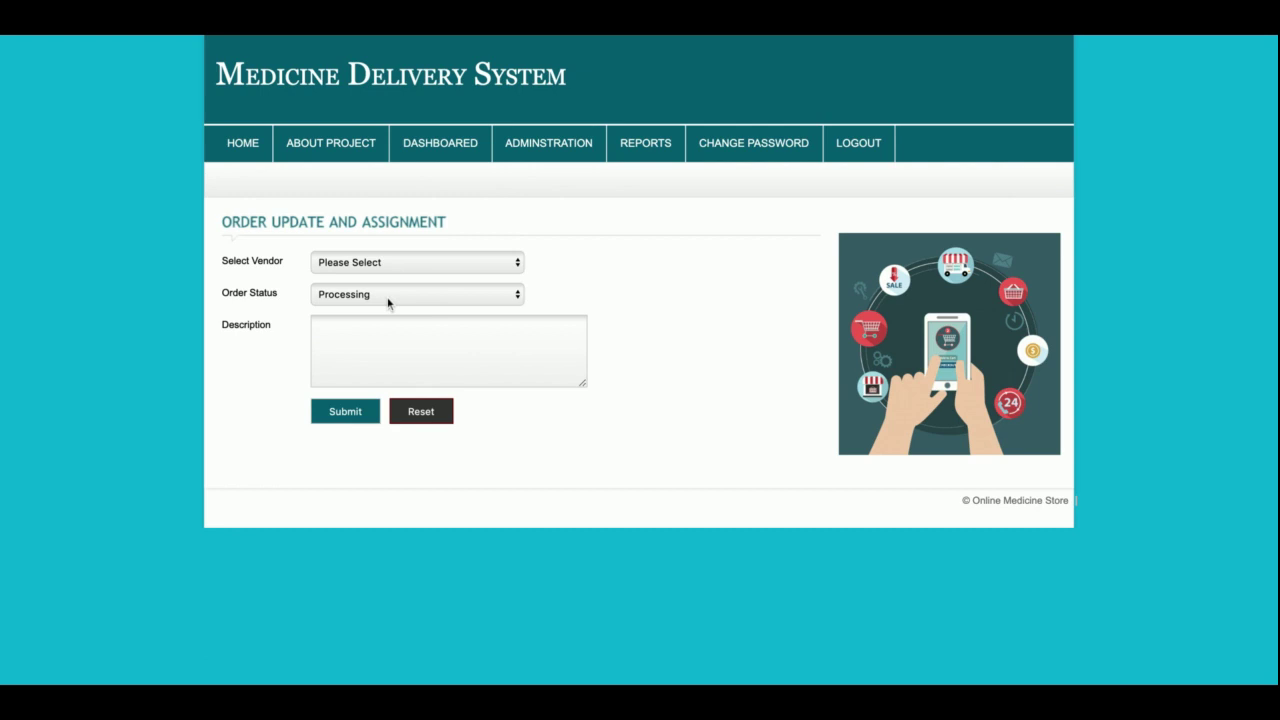
pyautogui.click(397, 268)
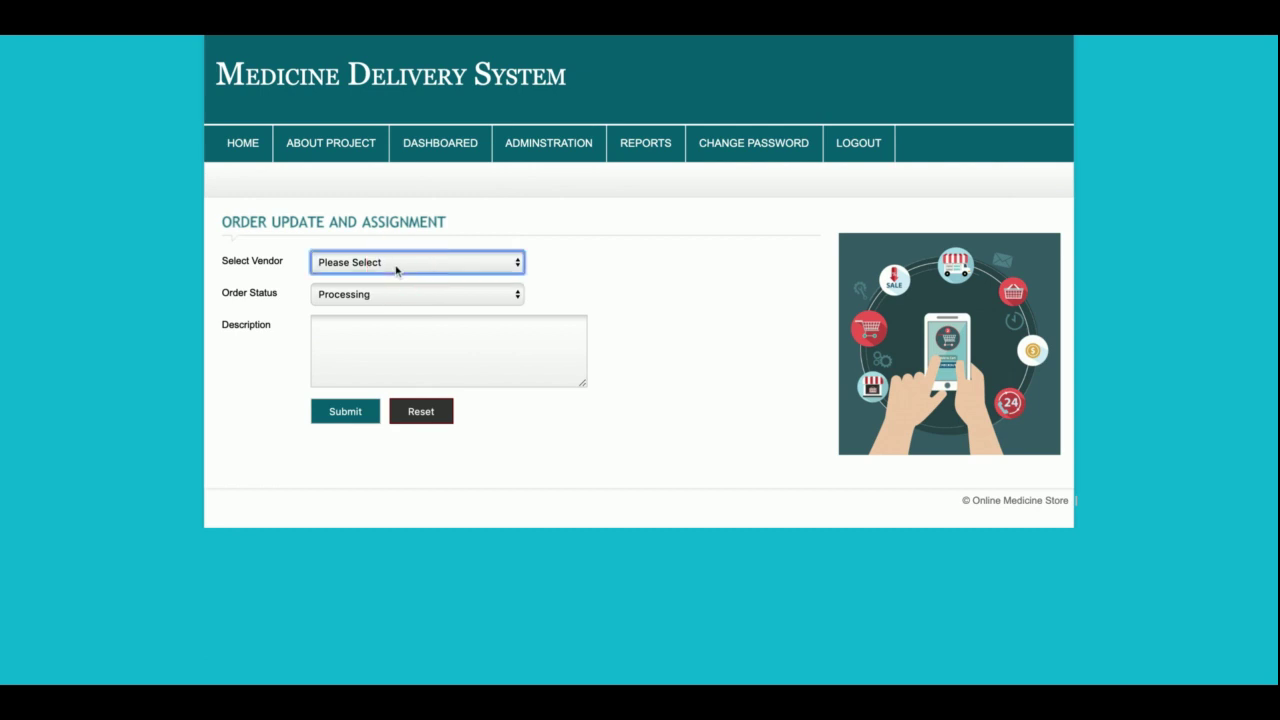
pyautogui.press('Down')
pyautogui.click(429, 335)
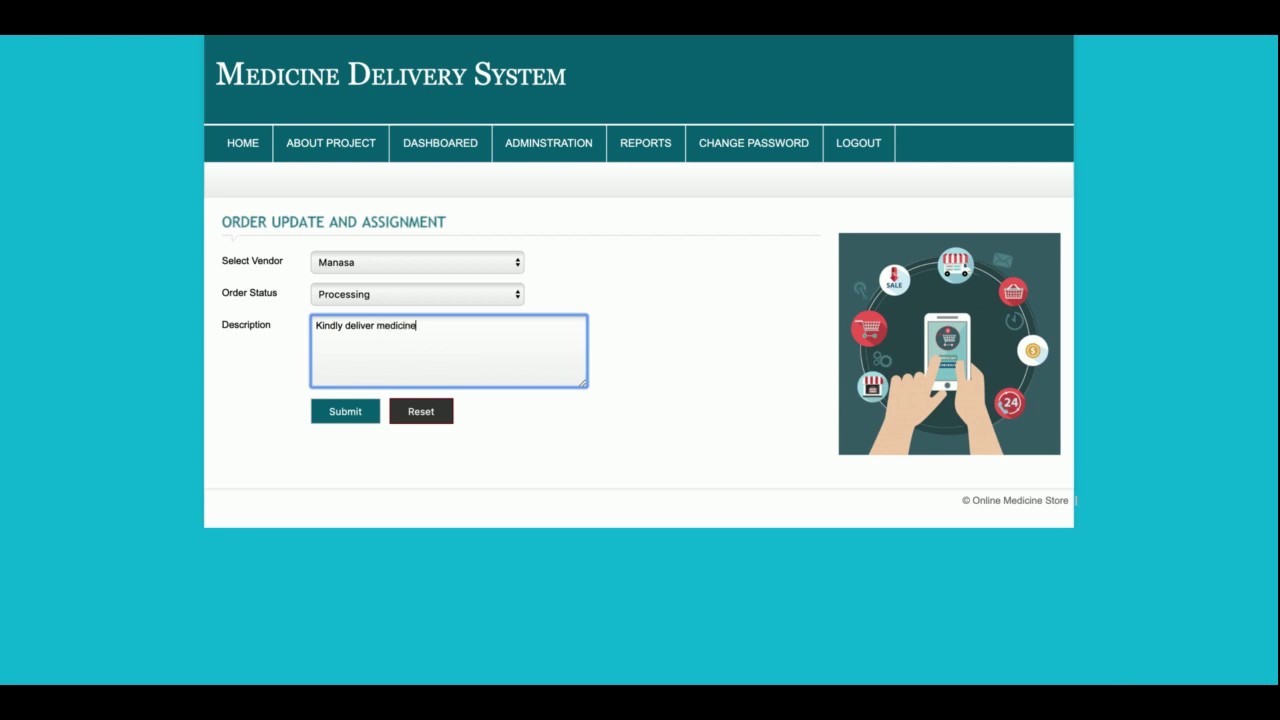
pyautogui.click(333, 418)
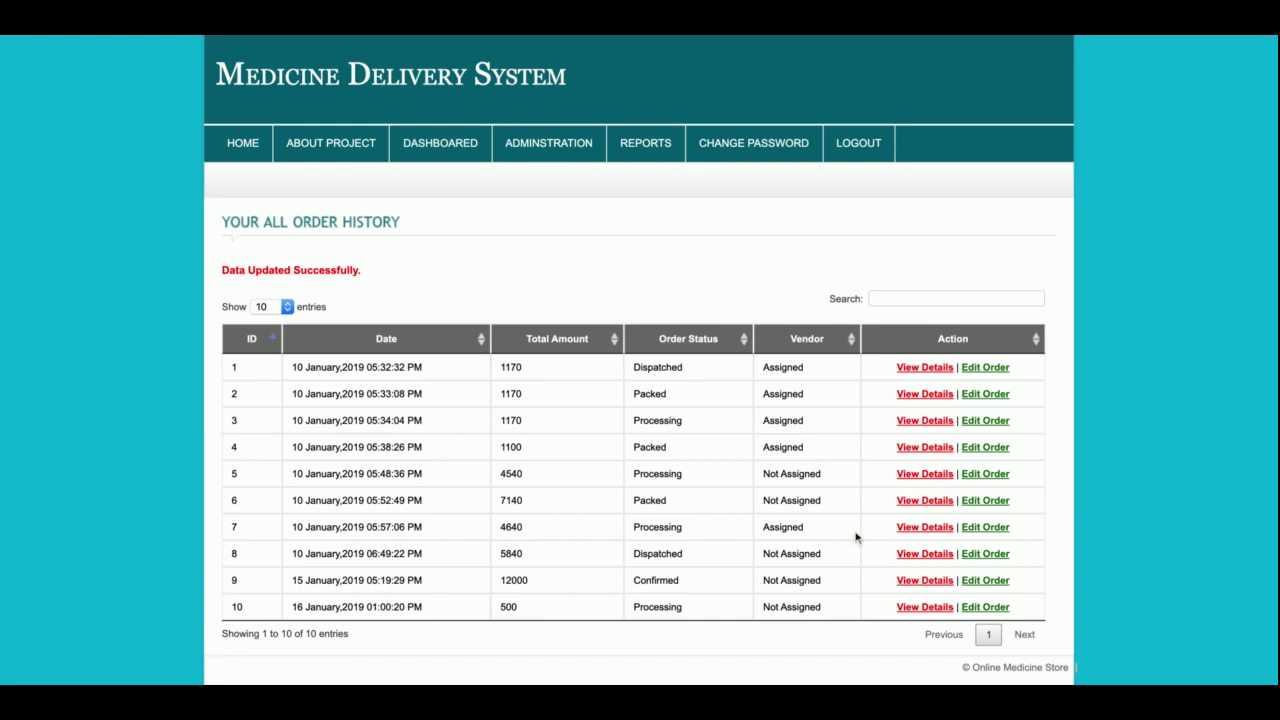
# - Check order 7's Assigned status, reload the order report, then go to Change Password
pyautogui.doubleClick(783, 527)
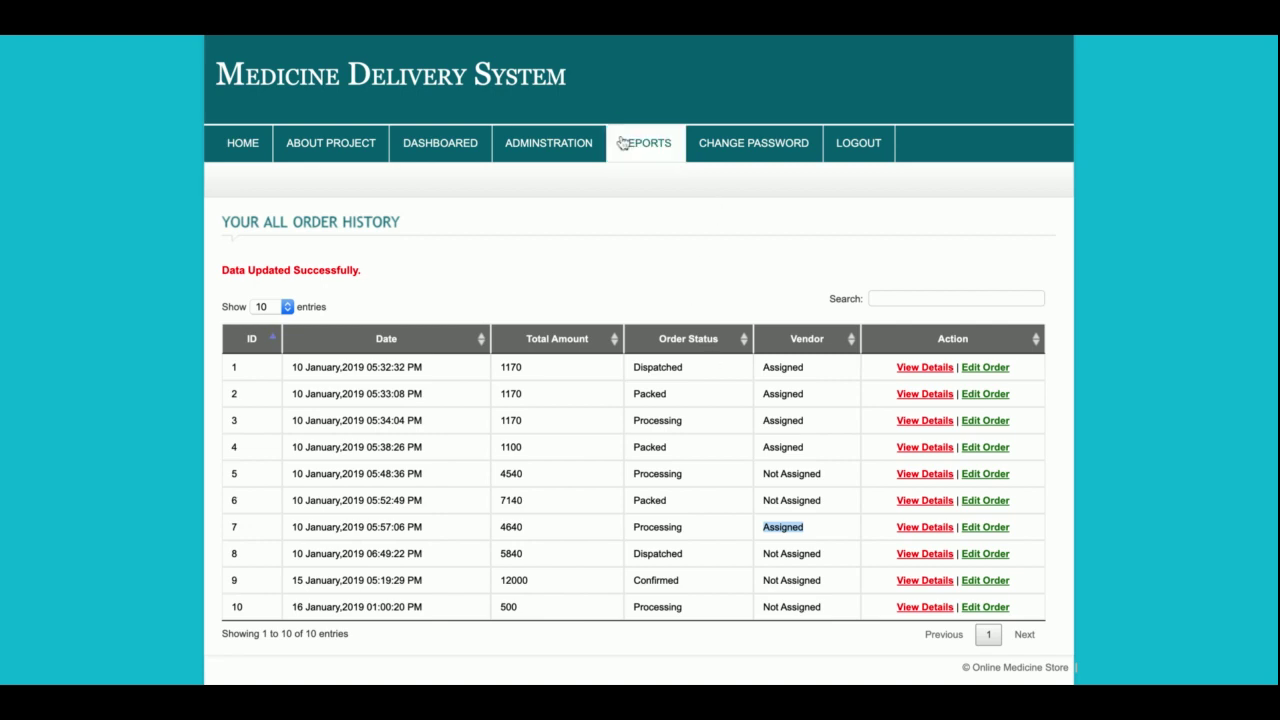
pyautogui.moveTo(623, 140)
pyautogui.click(680, 286)
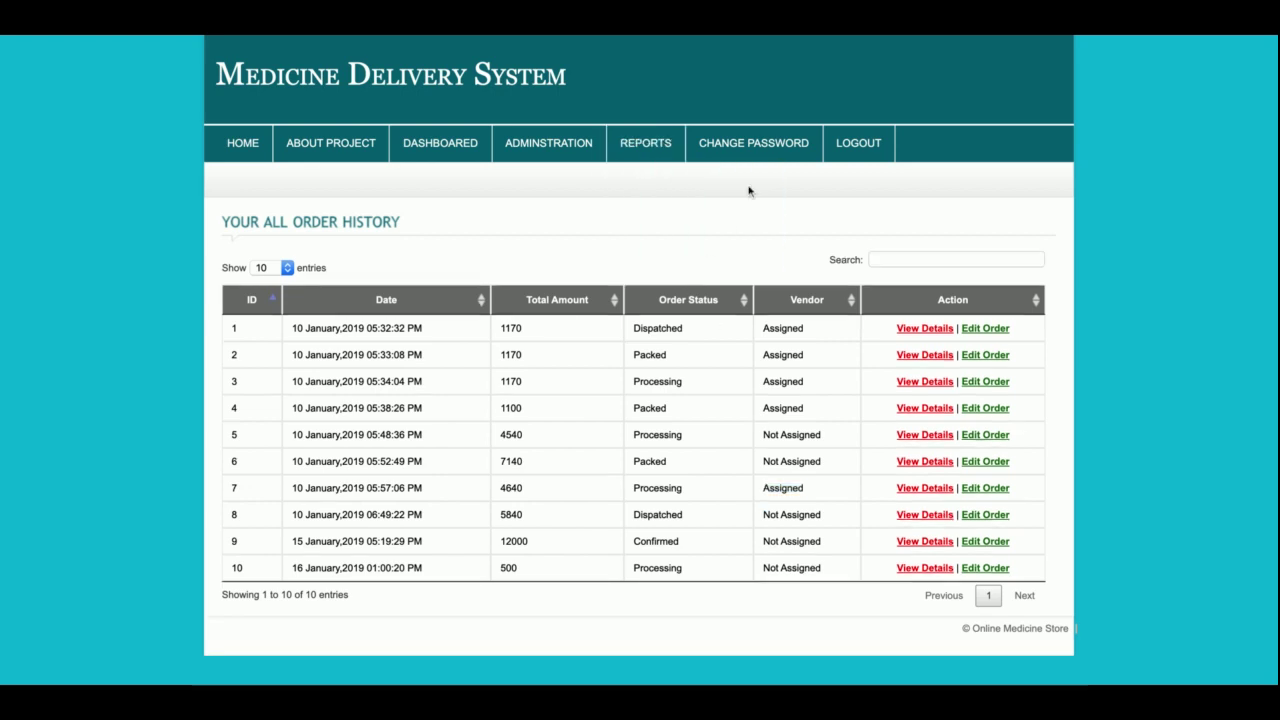
pyautogui.click(740, 150)
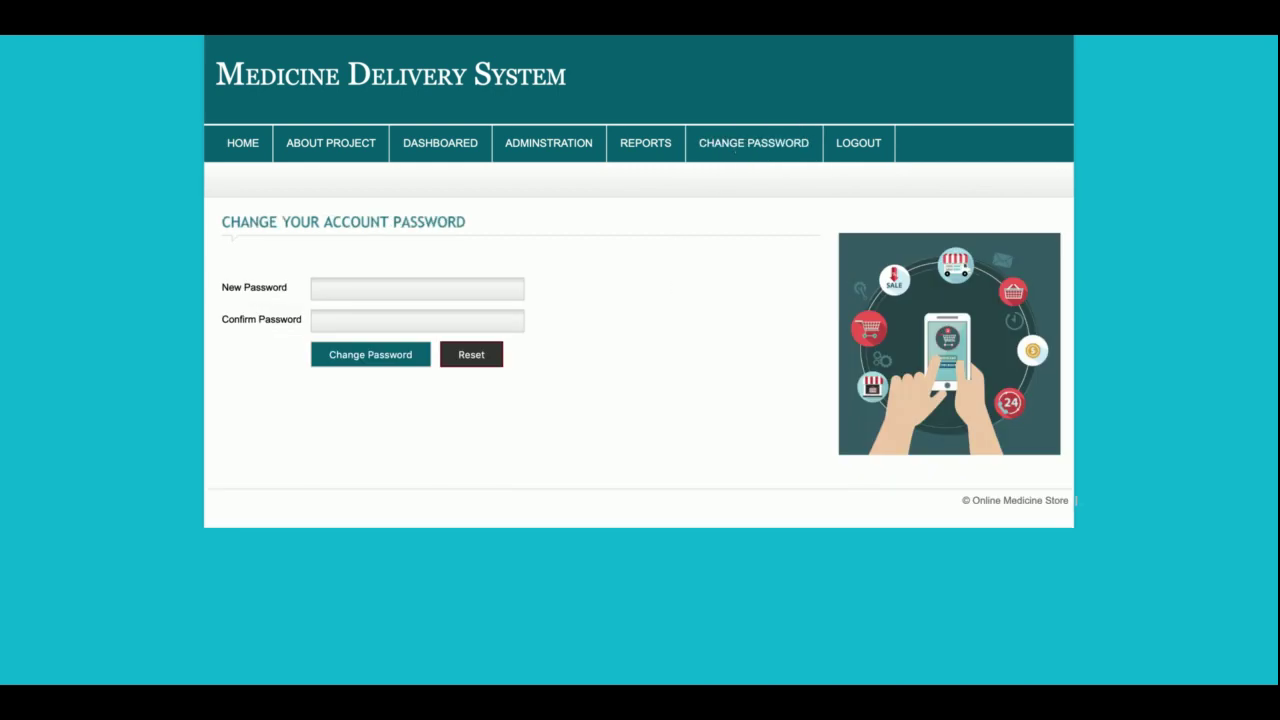
# - Log out of the admin account and enter 'vendor' as the username
pyautogui.click(858, 137)
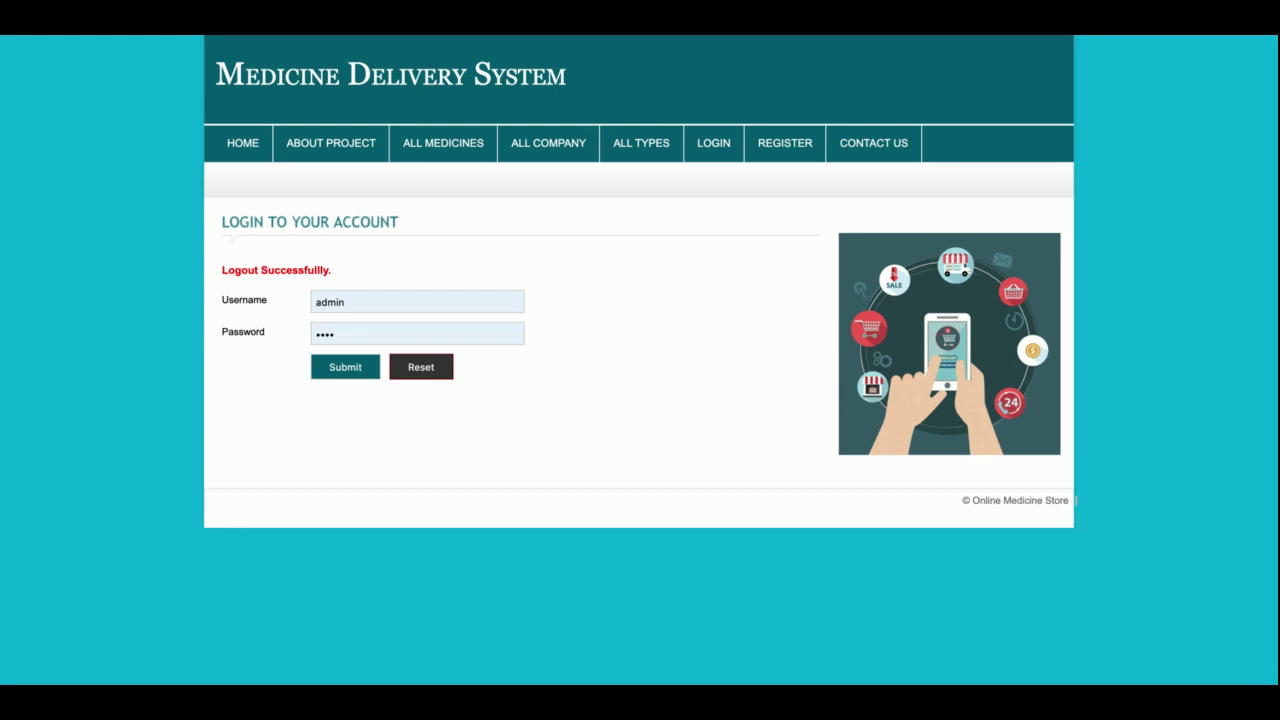
pyautogui.click(389, 299)
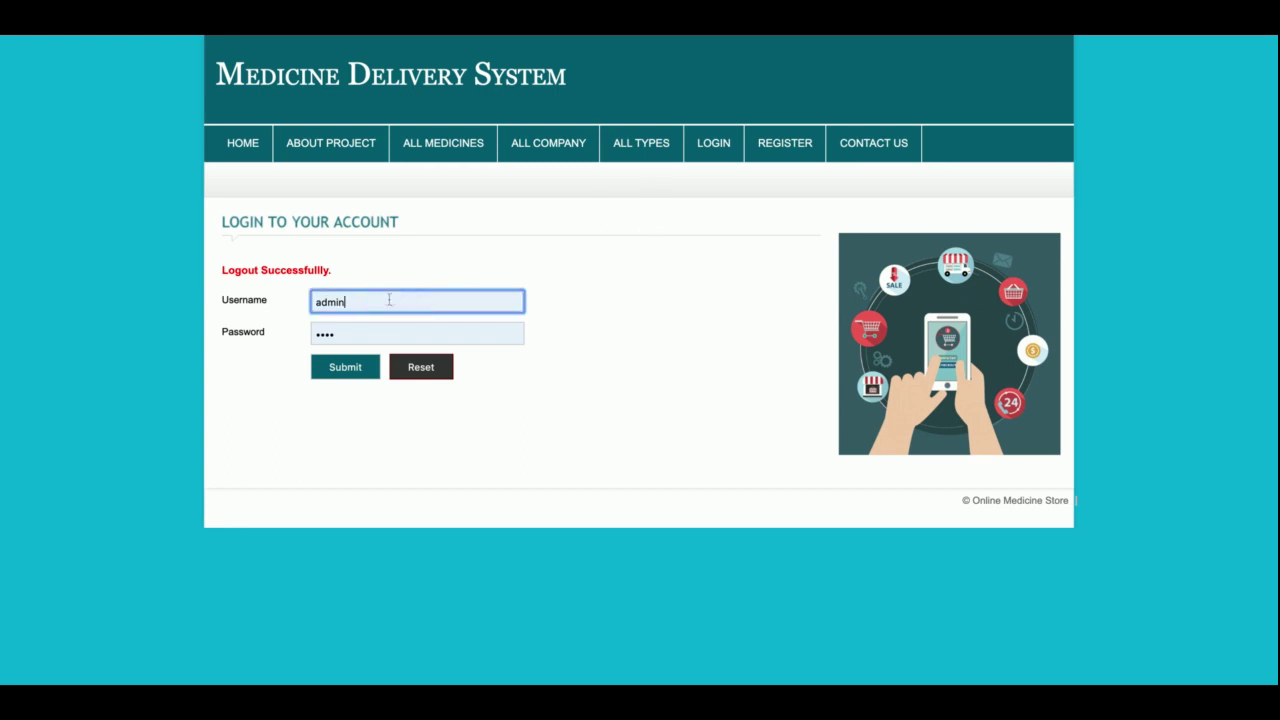
pyautogui.doubleClick(389, 299)
pyautogui.write('vendor')
# - Sign in on the Vendor Login page with the 'vendor' username
pyautogui.moveTo(712, 148)
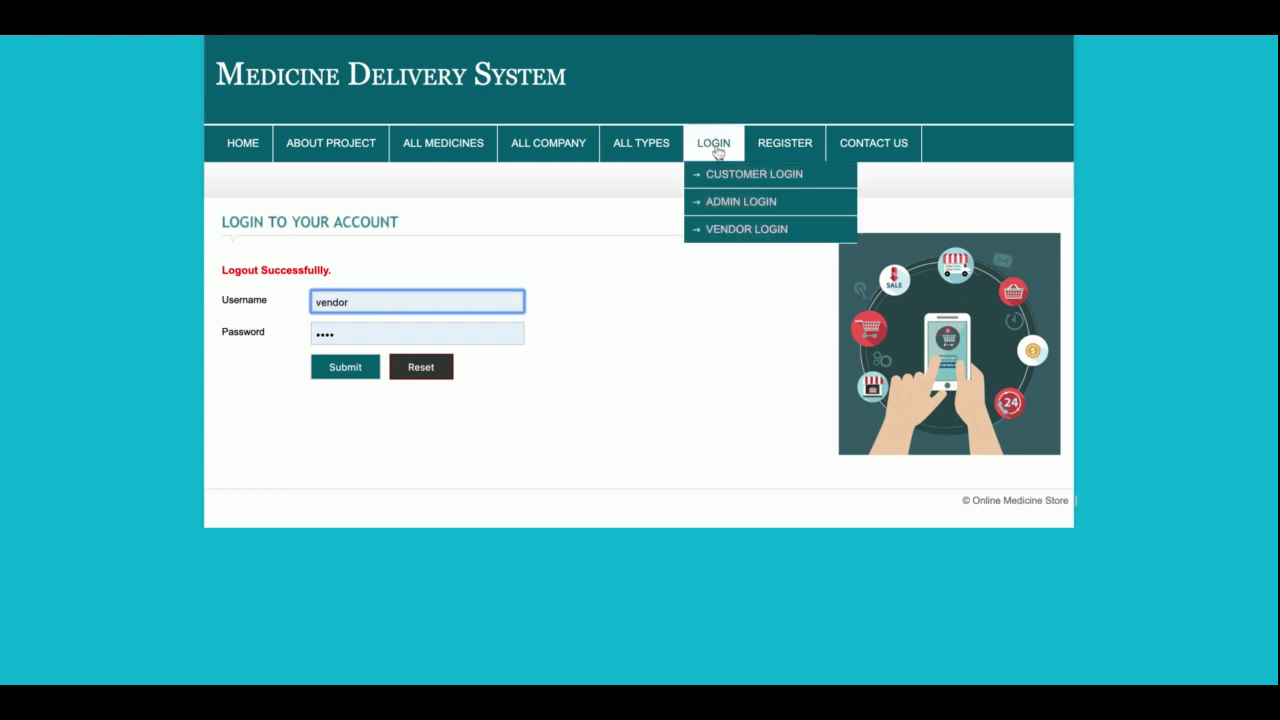
pyautogui.click(717, 228)
pyautogui.click(386, 286)
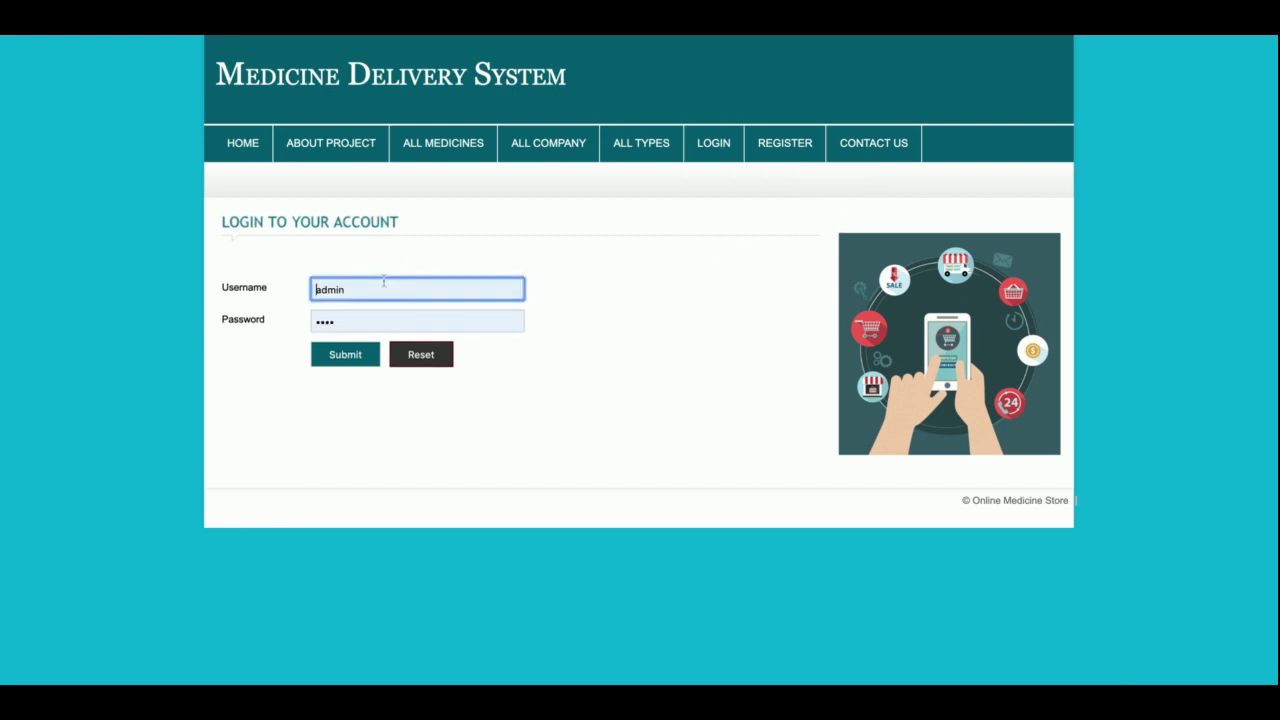
pyautogui.write('vendor')
pyautogui.press('Return')
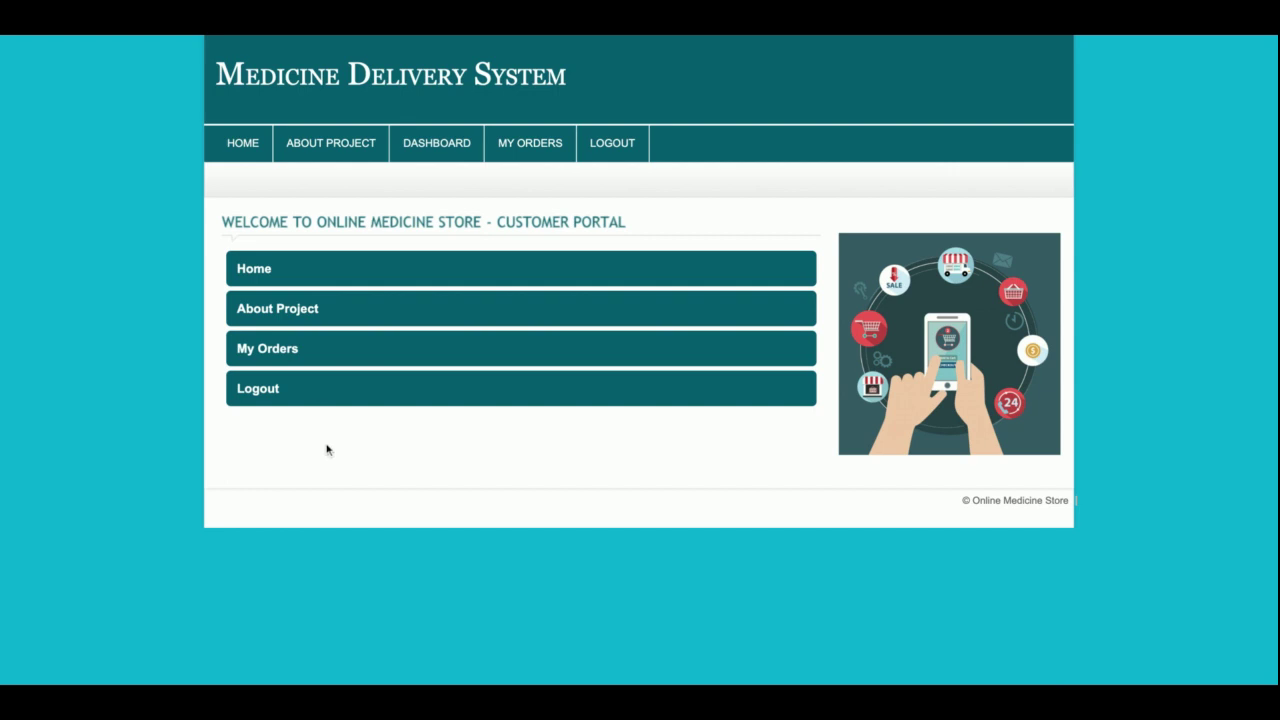
# - Under My Orders, set order 4 to Dispatched with the note 'Order Dispatched'
pyautogui.click(280, 358)
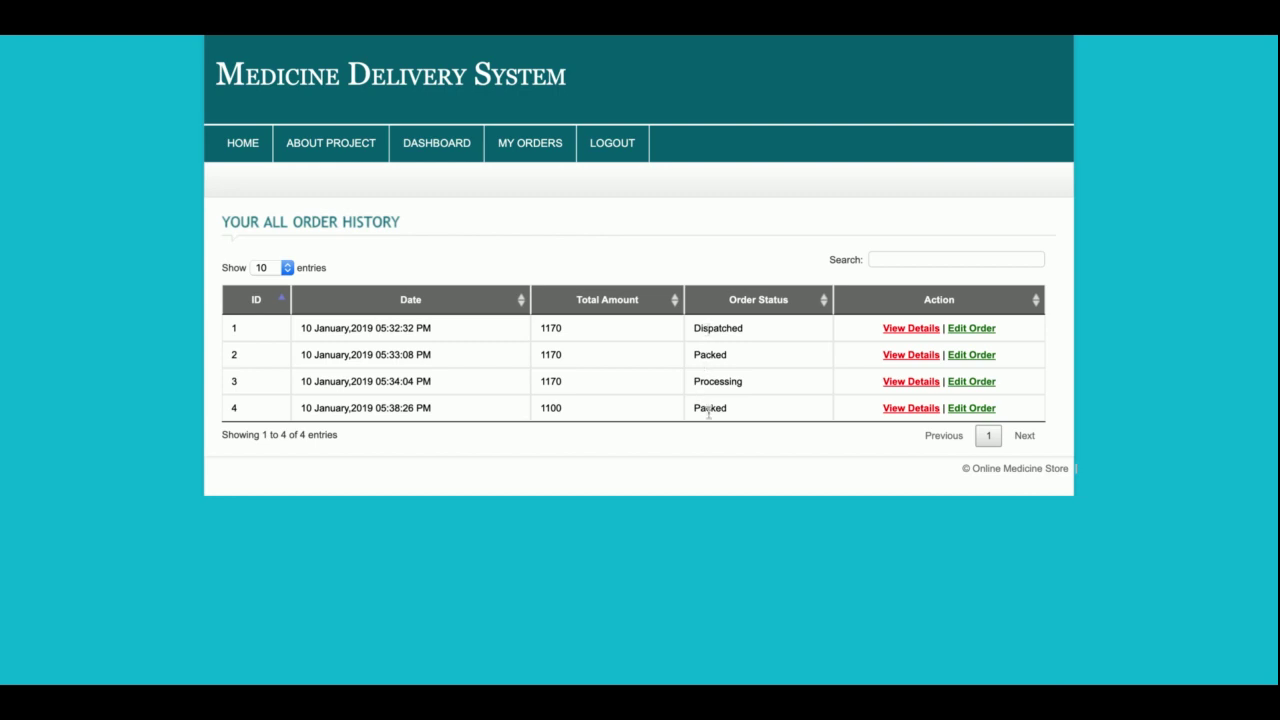
pyautogui.click(955, 409)
pyautogui.click(345, 261)
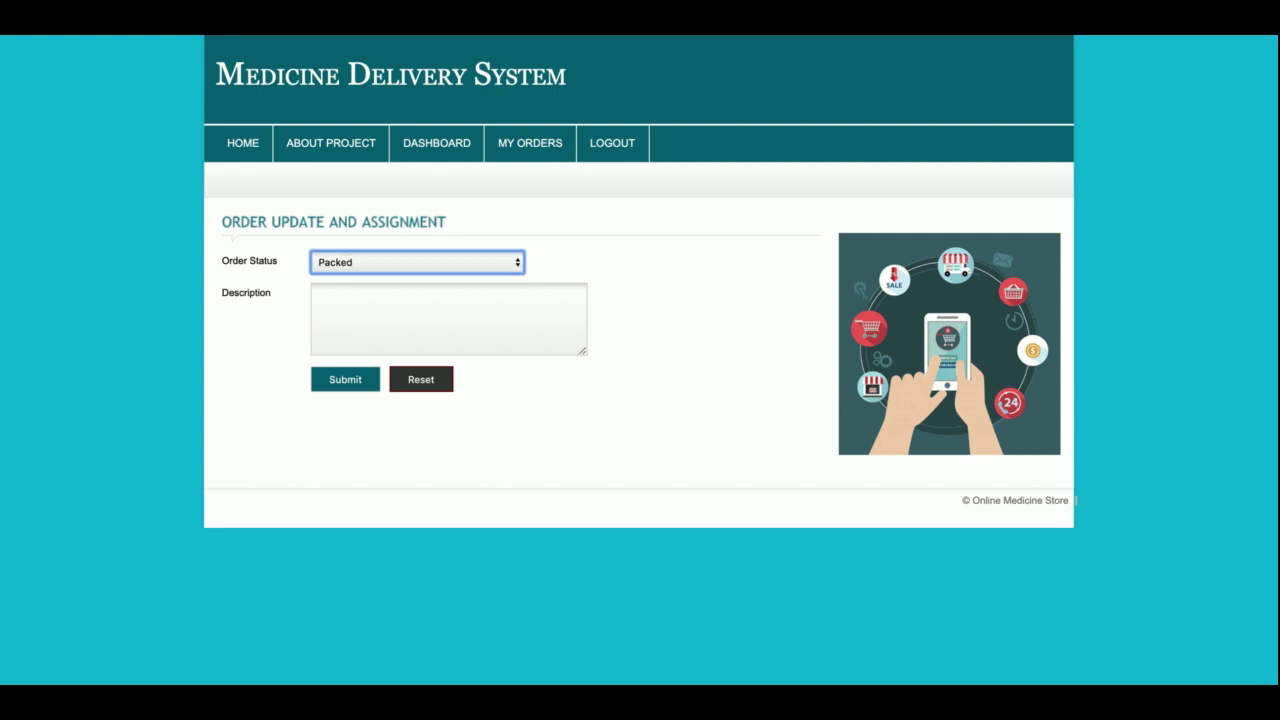
pyautogui.press('Down')
pyautogui.click(407, 310)
pyautogui.write('Or')
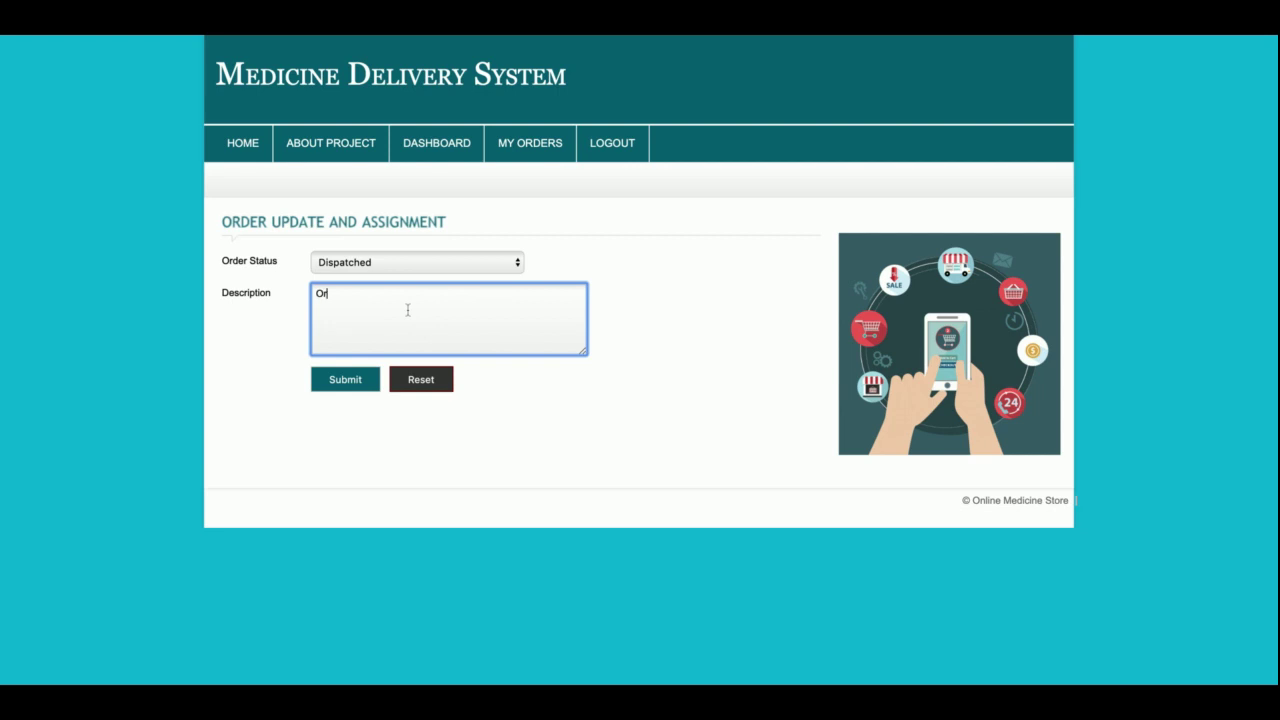
pyautogui.write('der Dispac')
pyautogui.press('BackSpace')
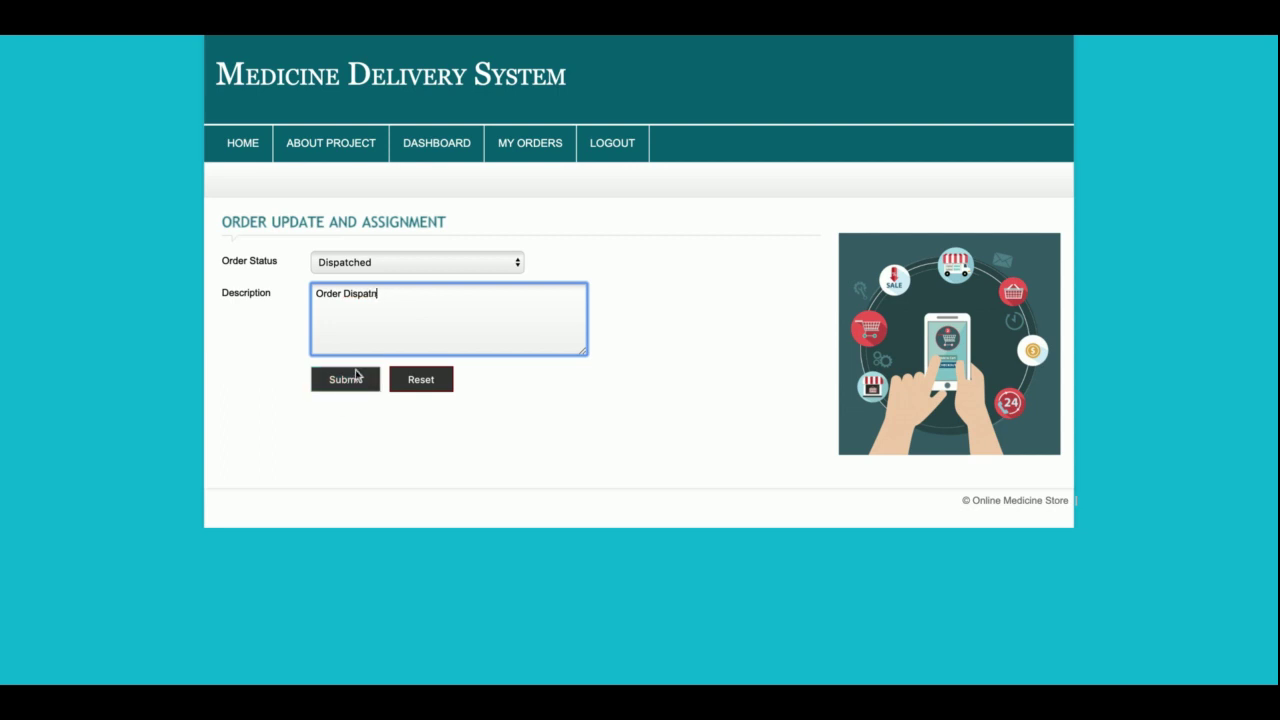
pyautogui.write('tched')
pyautogui.click(350, 388)
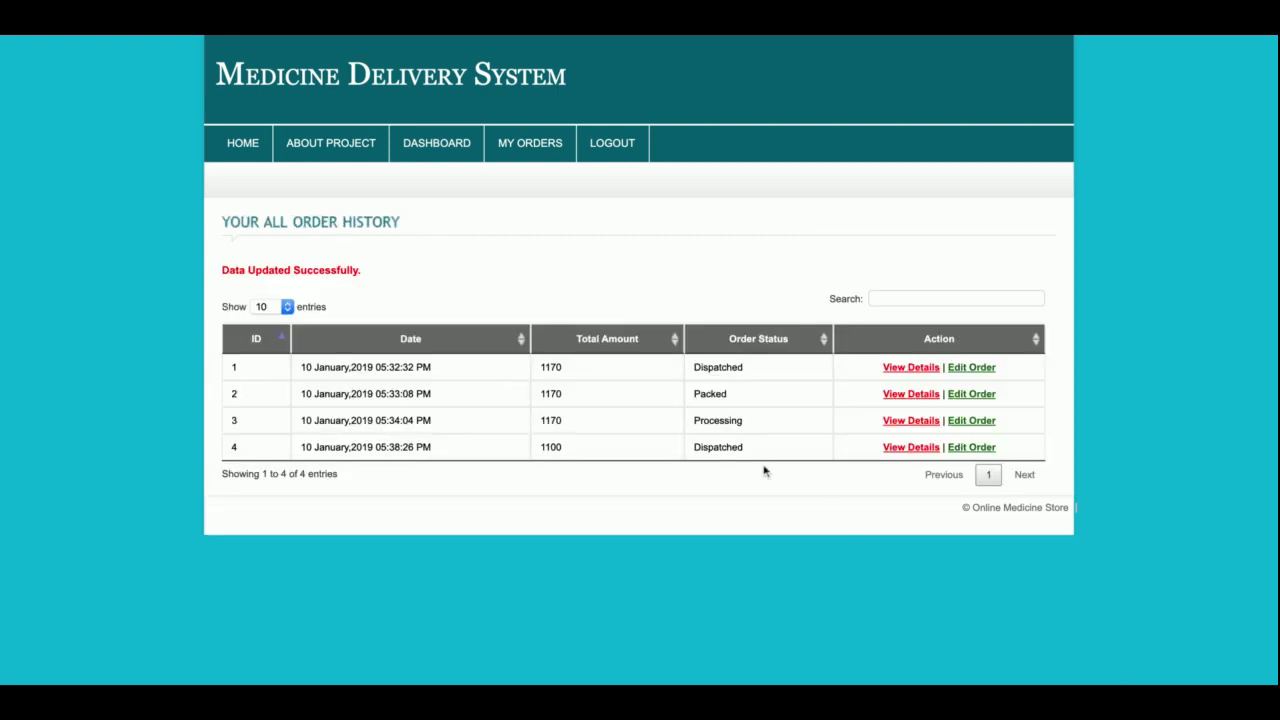
# - Confirm order 4 reads Dispatched, view its details, then log out of the vendor account
pyautogui.doubleClick(739, 456)
pyautogui.click(905, 450)
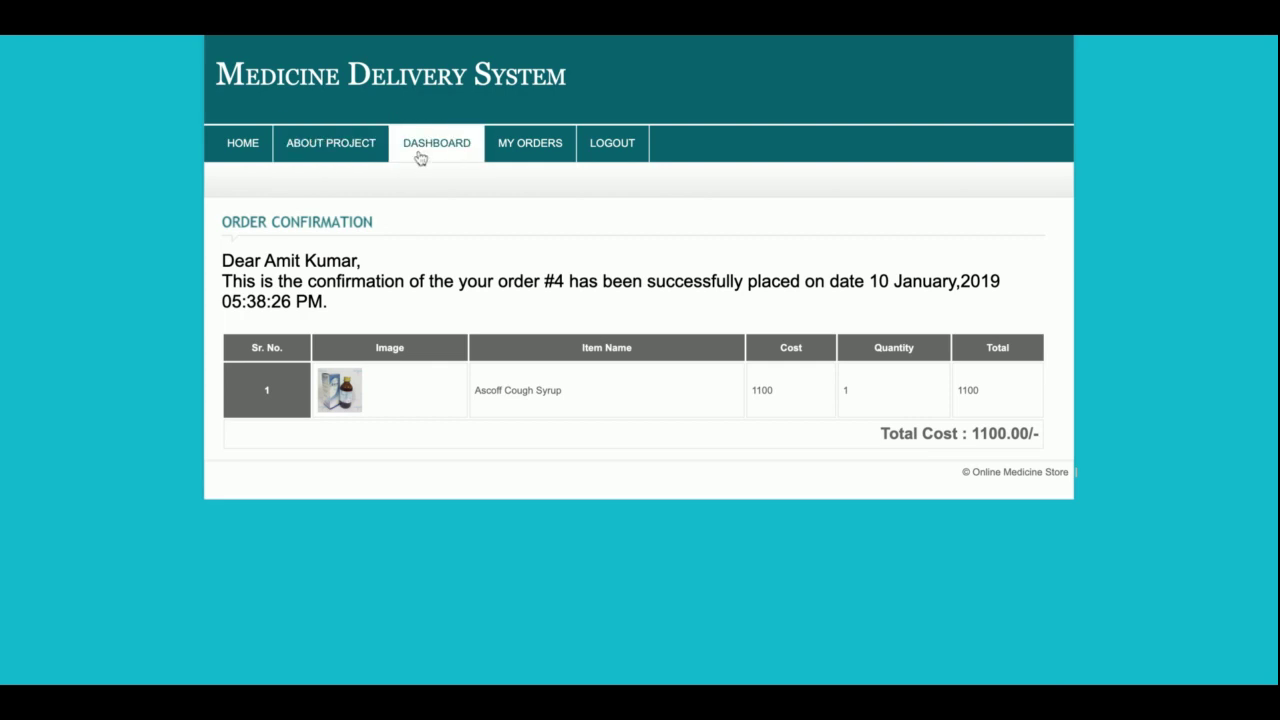
pyautogui.click(519, 154)
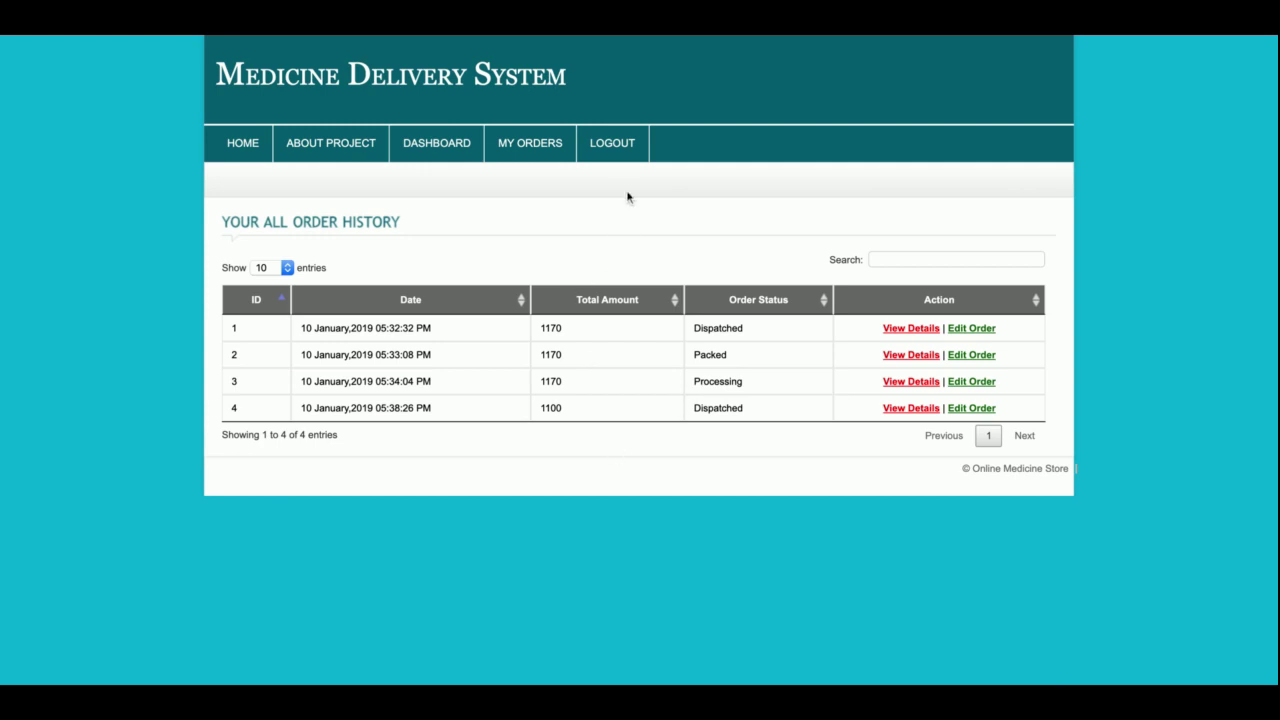
pyautogui.click(612, 150)
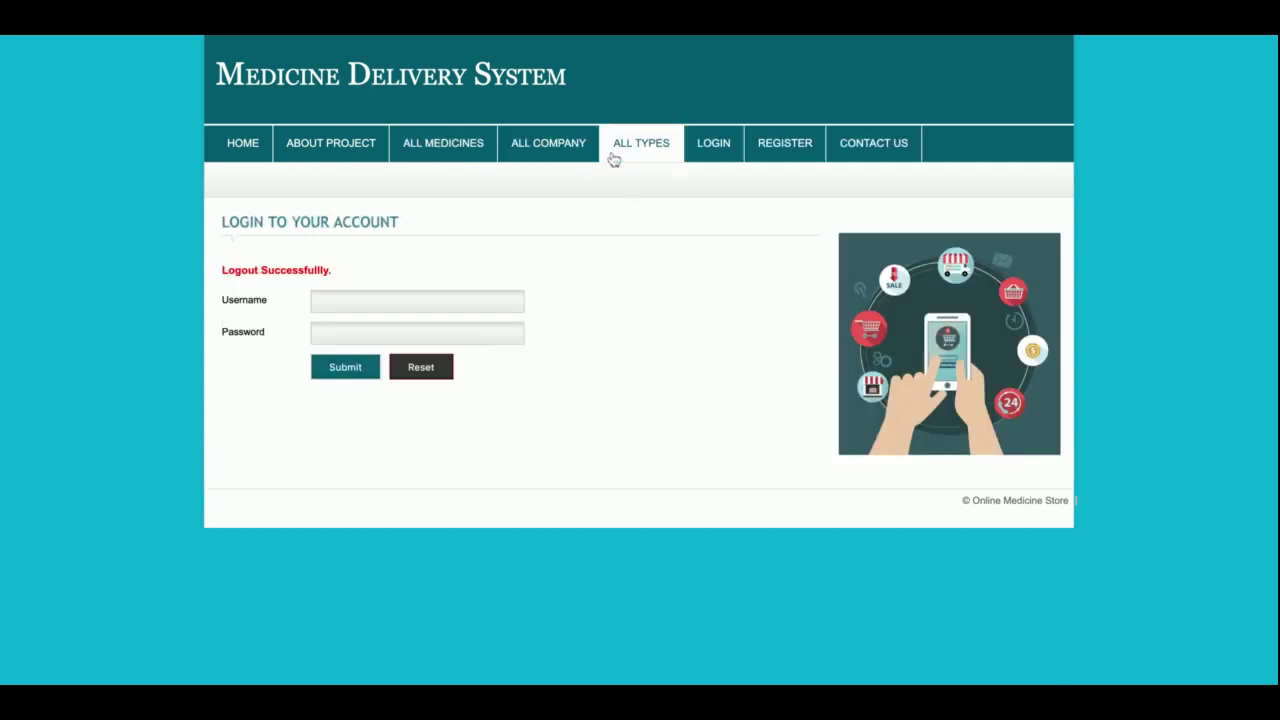